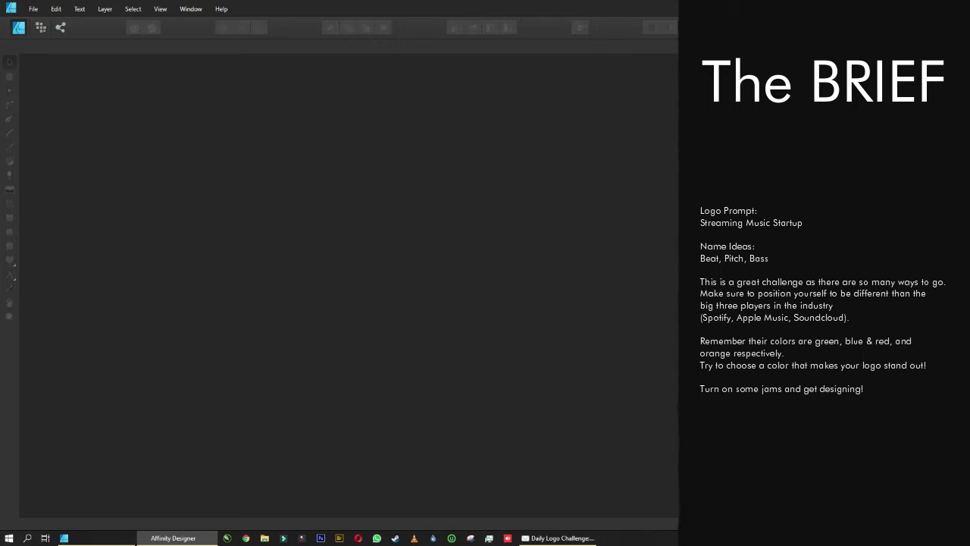
- Dismiss the Welcome panel and show File > Open Recent with Day 9.afdesign listed
{"action": "key", "text": "Escape"}
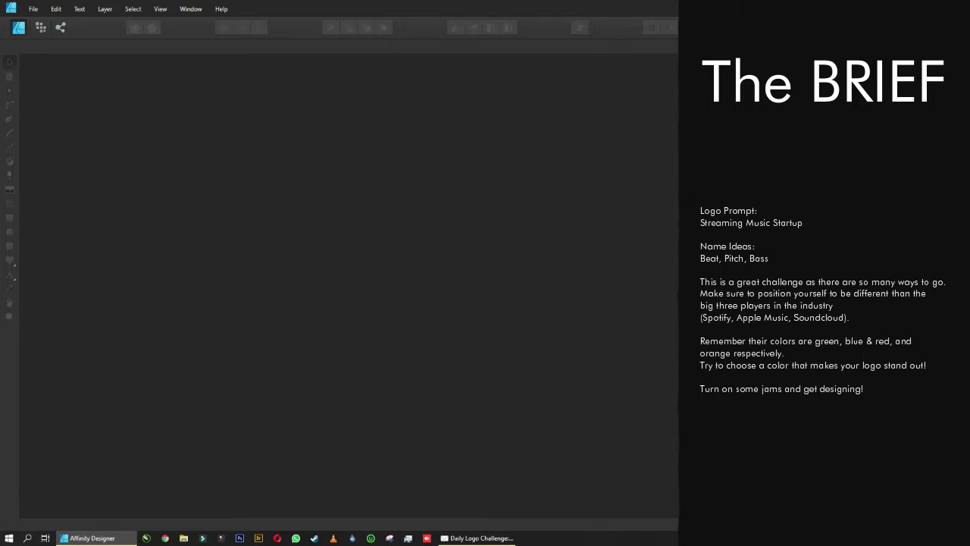
{"action": "left_click", "coordinate": [33, 9]}
{"action": "mouse_move", "coordinate": [50, 65]}
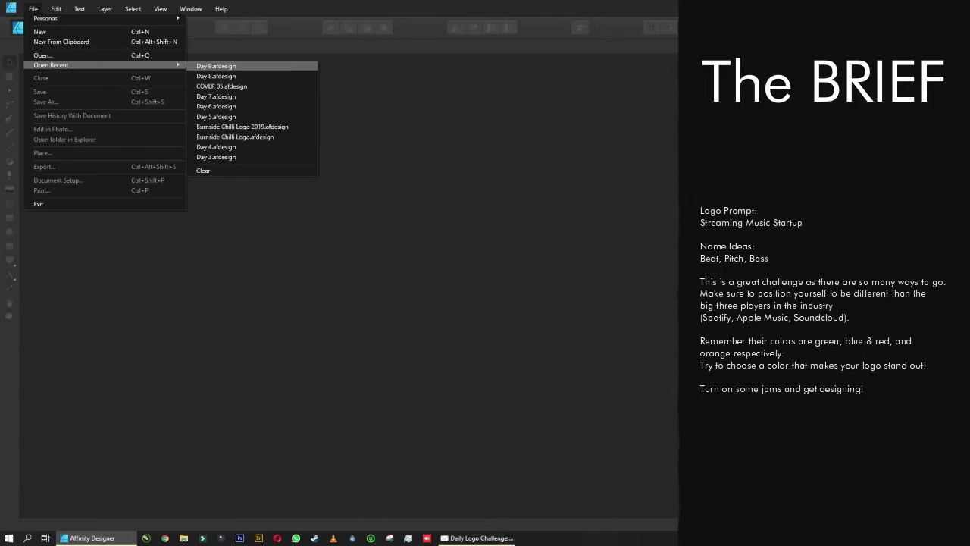
- Open Day 9.afdesign and place the paper sketch photo into its artboard
{"action": "key", "text": "Return"}
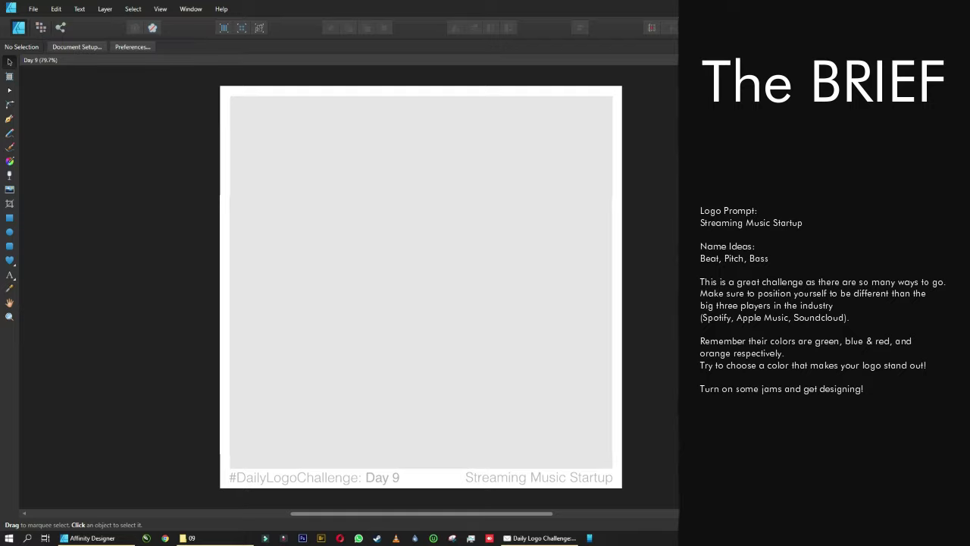
{"action": "key", "text": "ctrl+v"}
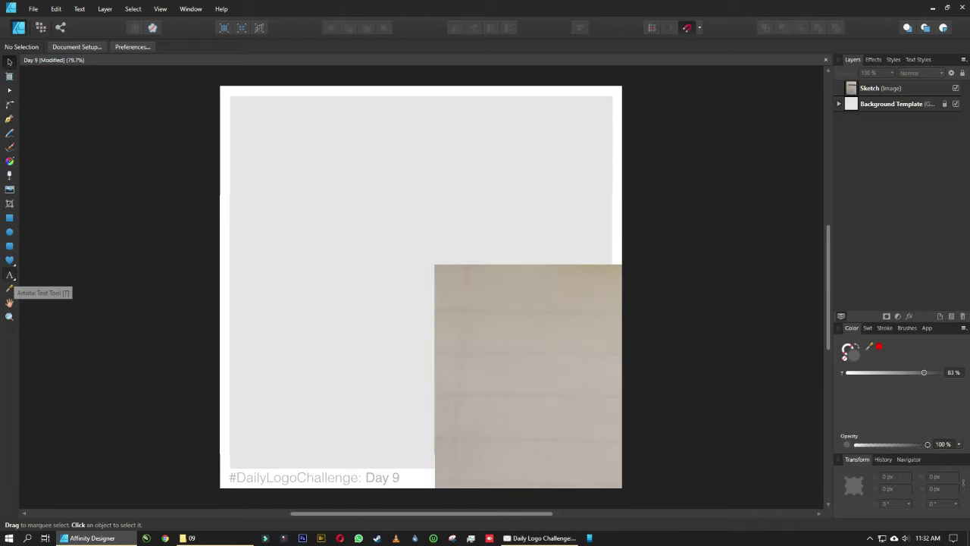
- Add 'BEAT' as artistic text on the canvas
{"action": "left_click", "coordinate": [10, 275]}
{"action": "left_click", "coordinate": [249, 195]}
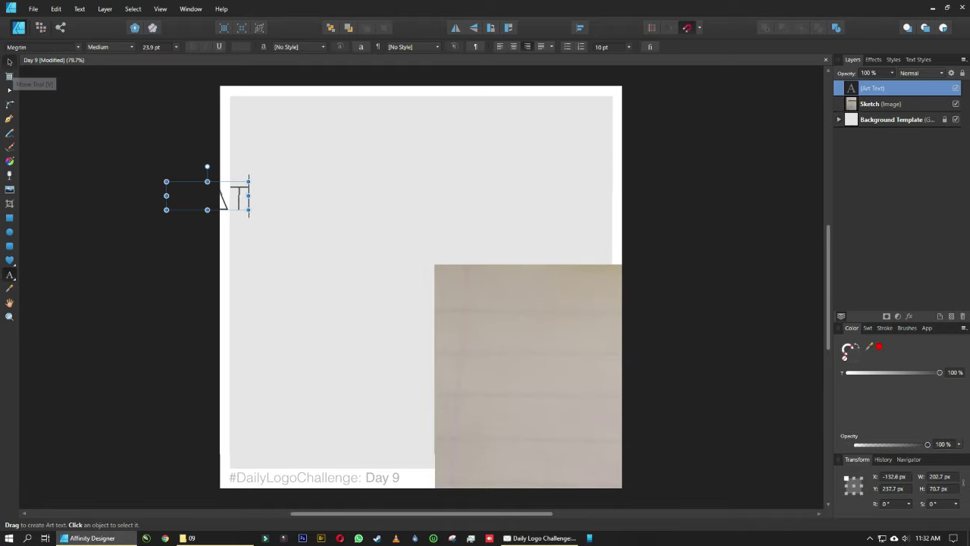
{"action": "left_click", "coordinate": [10, 63]}
{"action": "left_click_drag", "start_coordinate": [227, 196], "coordinate": [380, 188]}
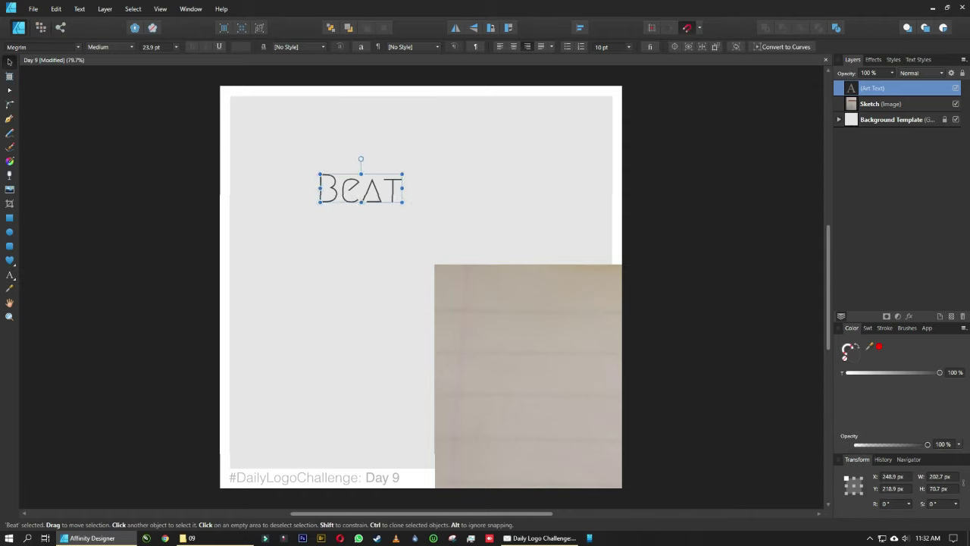
{"action": "type", "text": "t"}
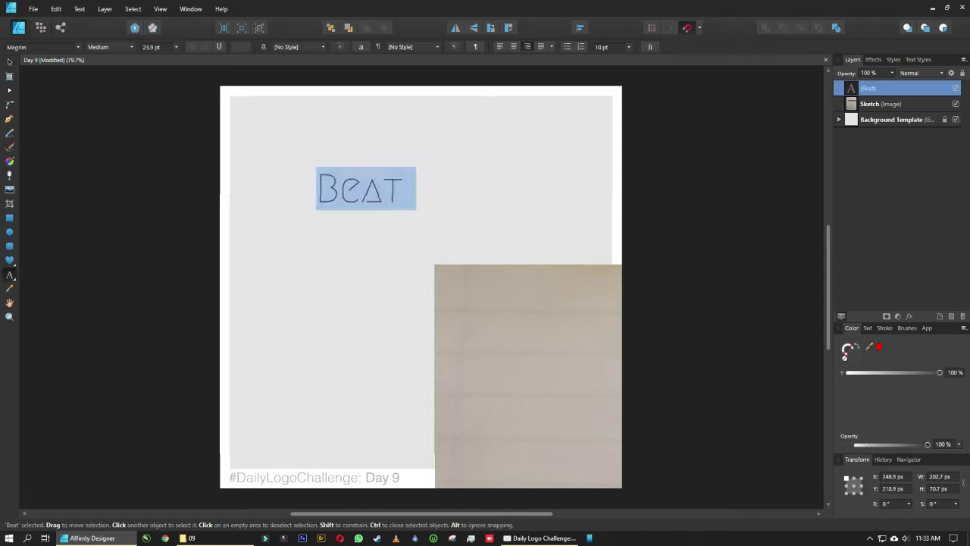
{"action": "type", "text": "BEAT"}
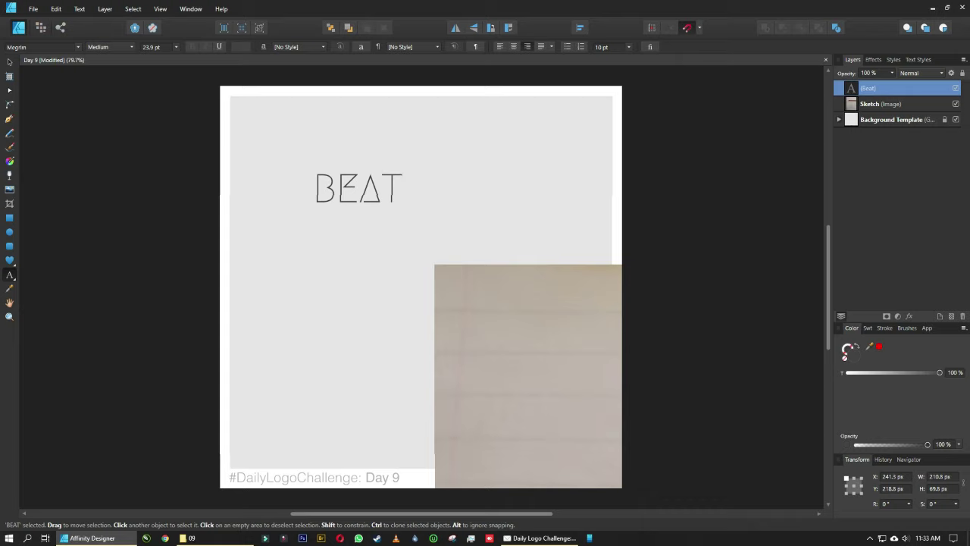
- Enlarge the BEAT lettering and move it against the sketch photo's left edge
{"action": "left_click", "coordinate": [9, 63]}
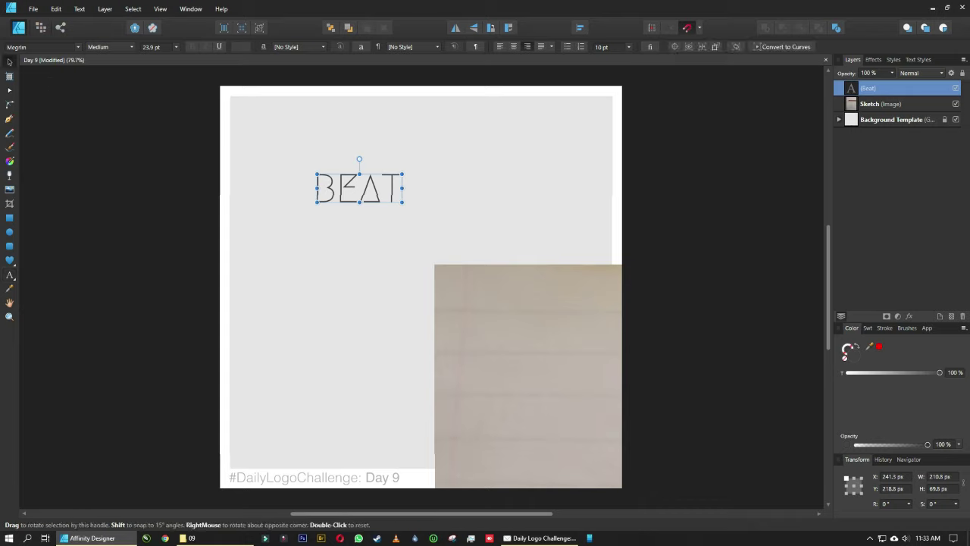
{"action": "left_click_drag", "start_coordinate": [403, 202], "coordinate": [457, 220]}
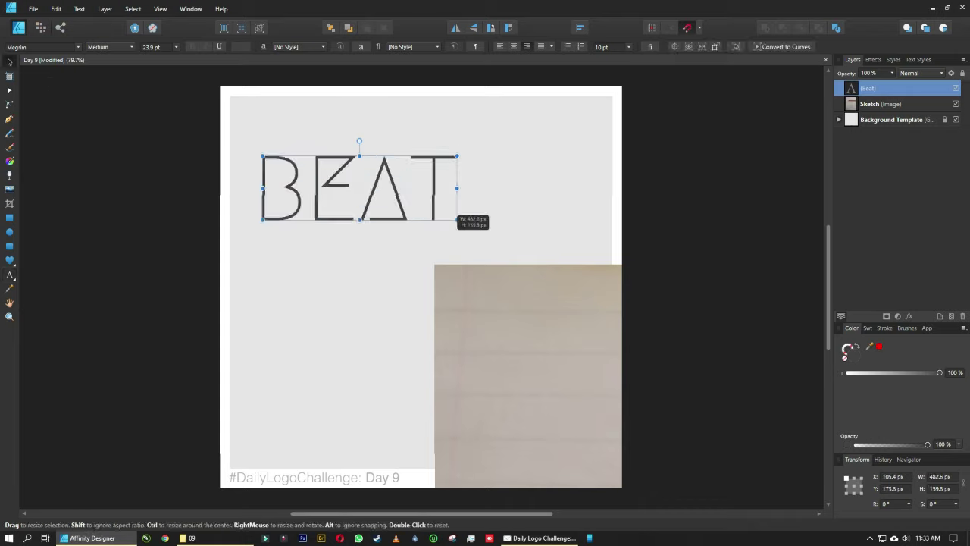
{"action": "mouse_move", "coordinate": [359, 188]}
{"action": "left_mouse_down"}
{"action": "mouse_move", "coordinate": [337, 286]}
{"action": "mouse_move", "coordinate": [422, 217]}
{"action": "left_mouse_up"}
- Scale the sketch photo to 50% beneath BEAT, then convert BEAT to curves
{"action": "left_click_drag", "start_coordinate": [485, 318], "coordinate": [186, 140]}
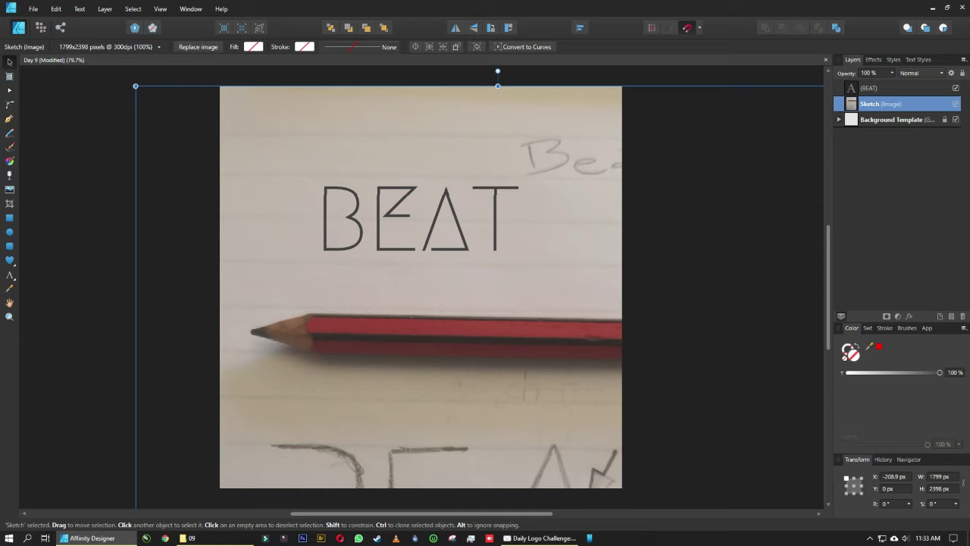
{"action": "left_click_drag", "start_coordinate": [135, 86], "coordinate": [271, 270]}
{"action": "mouse_move", "coordinate": [470, 394]}
{"action": "left_mouse_down"}
{"action": "mouse_move", "coordinate": [412, 364]}
{"action": "mouse_move", "coordinate": [380, 221]}
{"action": "left_mouse_up"}
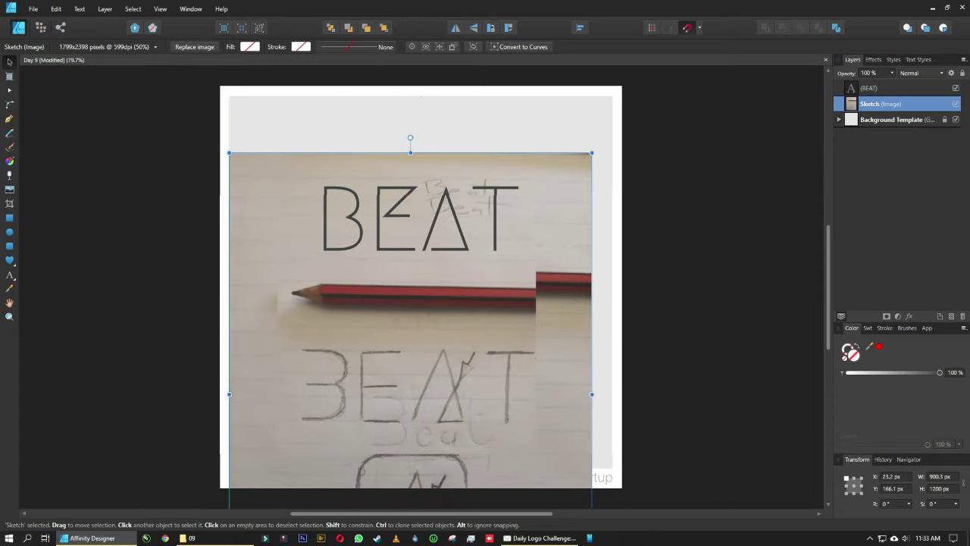
{"action": "left_click_drag", "start_coordinate": [381, 222], "coordinate": [381, 203]}
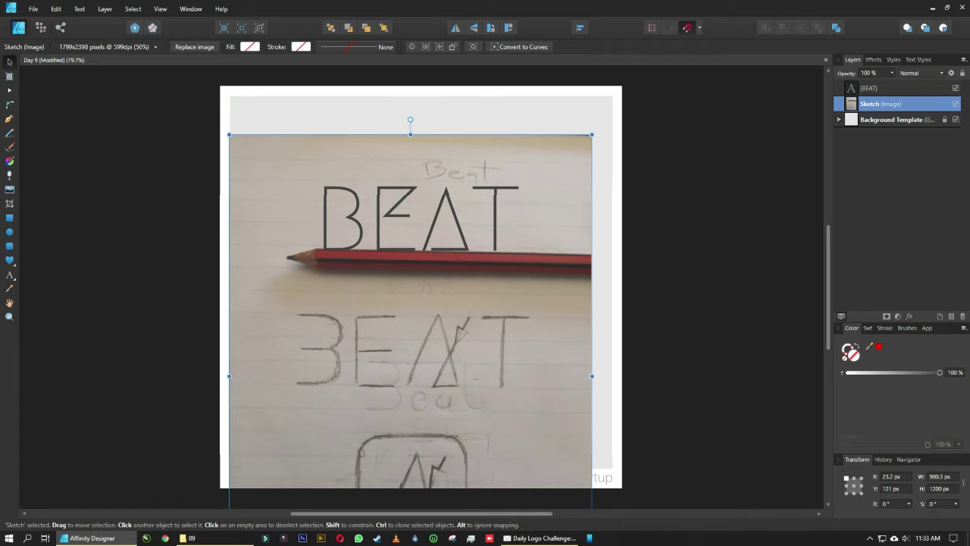
{"action": "left_click", "coordinate": [381, 203]}
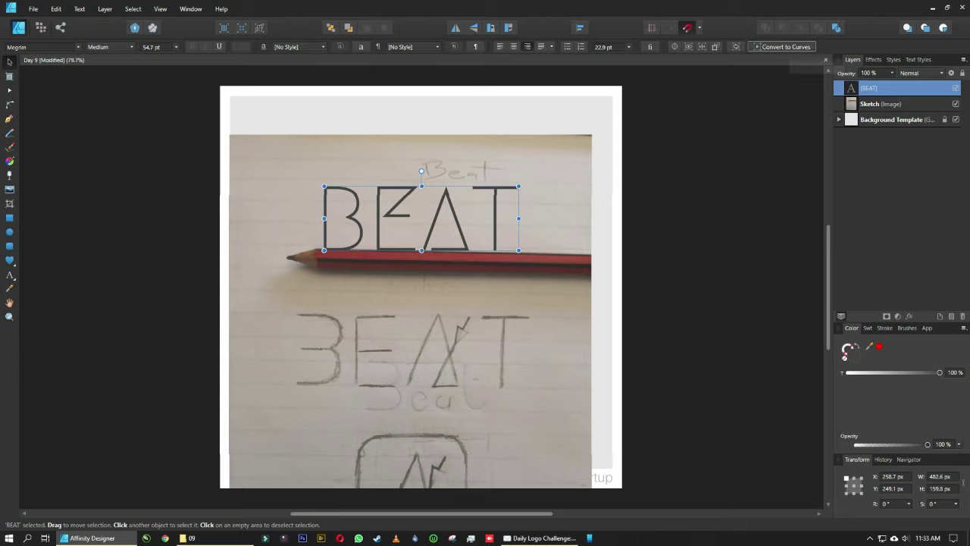
{"action": "left_click", "coordinate": [784, 47]}
- Delete the sketch photo and ungroup the BEAT letters into separate curves
{"action": "left_click", "coordinate": [879, 104]}
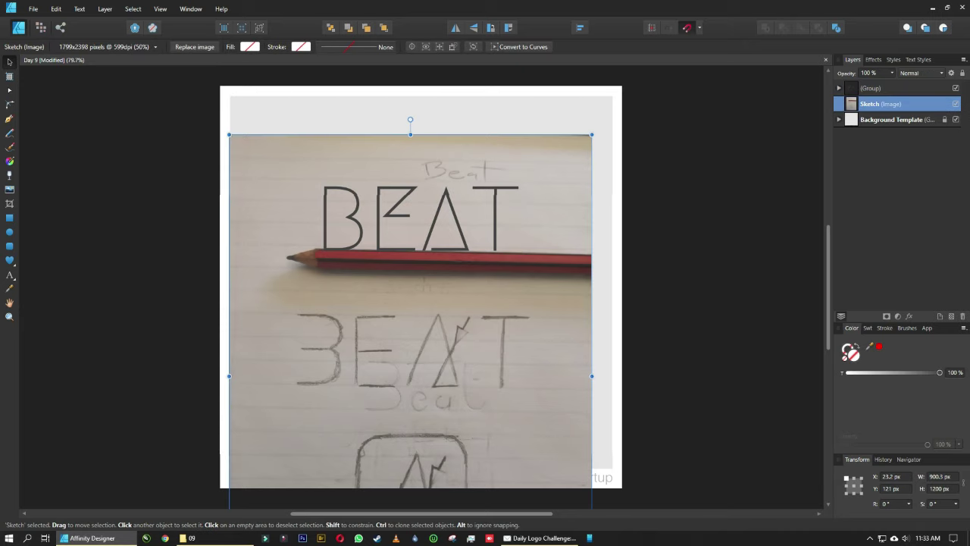
{"action": "key", "text": "Delete"}
{"action": "left_click", "coordinate": [872, 88]}
{"action": "key", "text": "ctrl+alt+0"}
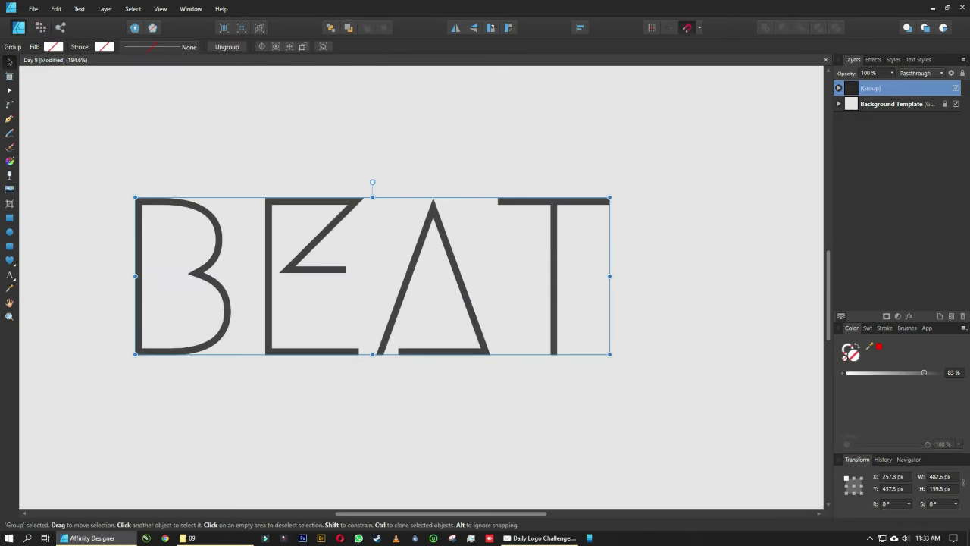
{"action": "key", "text": "ctrl+shift+g"}
{"action": "scroll", "coordinate": [177, 261], "scroll_direction": "up", "scroll_amount": 1}
- Cut away the B's vertical stem with a subtracted rectangle
{"action": "key", "text": "m"}
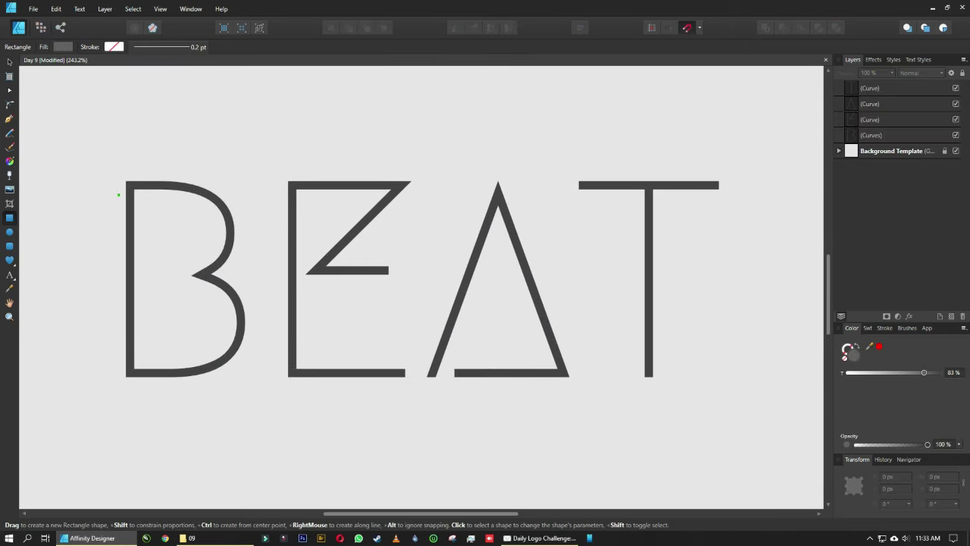
{"action": "left_click_drag", "start_coordinate": [125, 189], "coordinate": [103, 369]}
{"action": "left_click", "coordinate": [872, 150], "text": "shift"}
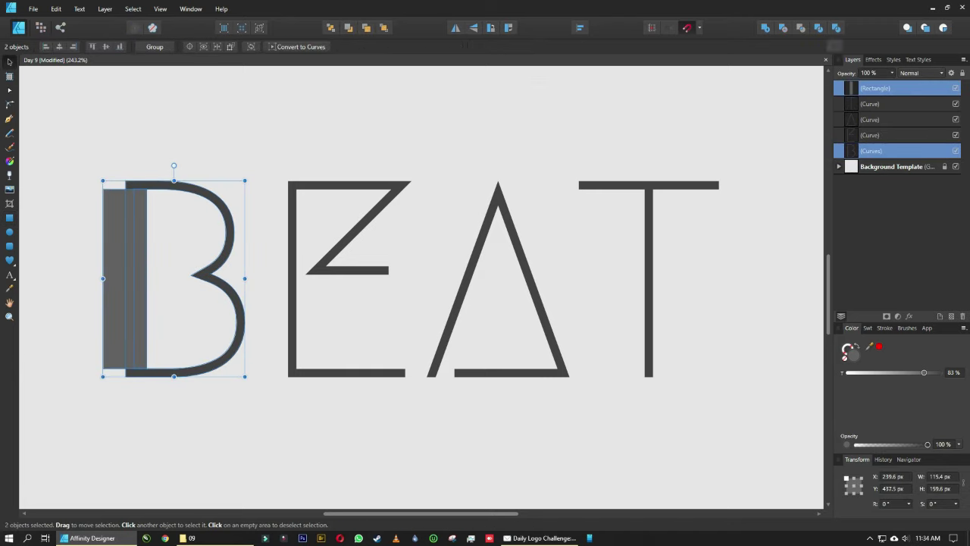
{"action": "left_click", "coordinate": [782, 28]}
{"action": "key", "text": "ctrl+d"}
- Draw a middle bar and add it to the B, forming a 3-like shape
{"action": "left_click", "coordinate": [9, 217]}
{"action": "left_click_drag", "start_coordinate": [126, 188], "coordinate": [185, 273]}
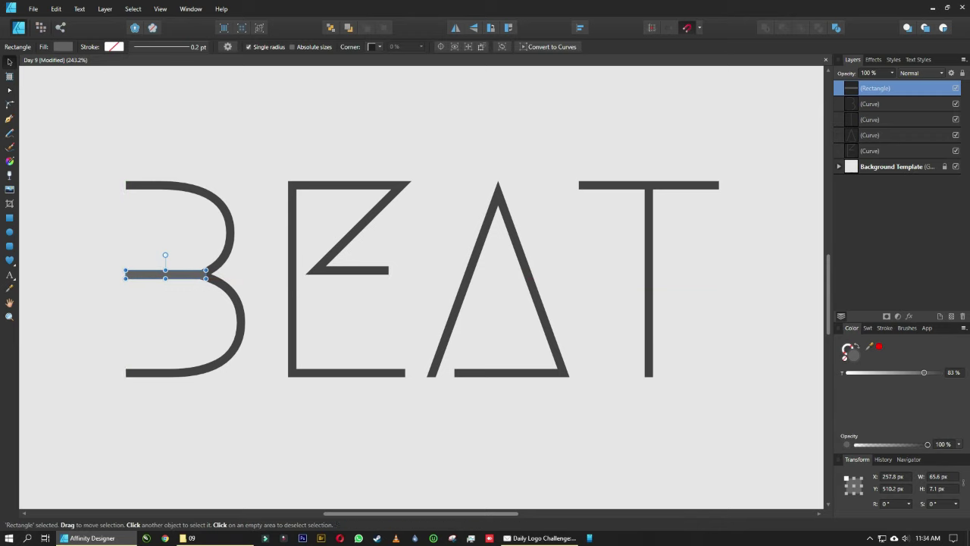
{"action": "left_click", "coordinate": [872, 104], "text": "shift"}
{"action": "left_click", "coordinate": [765, 27]}
{"action": "scroll", "coordinate": [204, 284], "scroll_direction": "up", "scroll_amount": 3}
{"action": "key", "text": "c"}
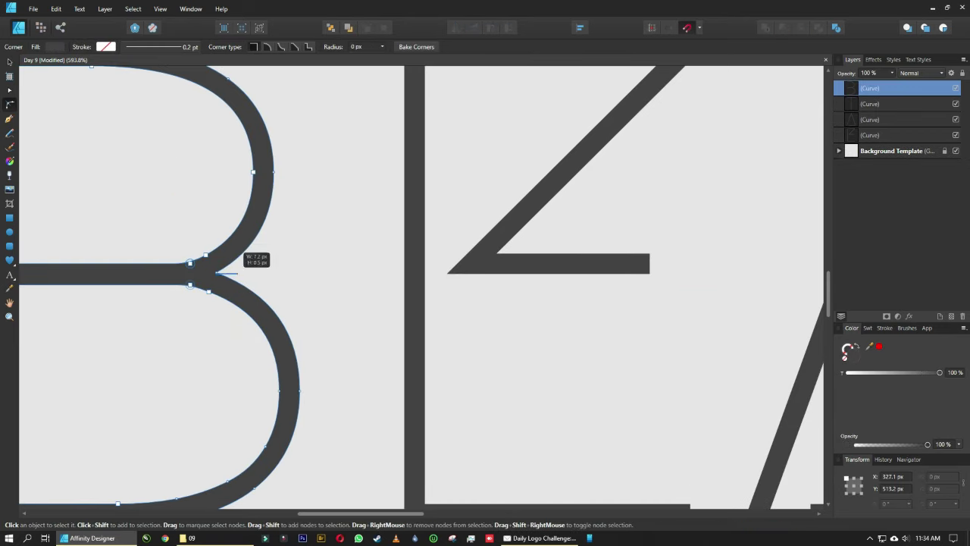
{"action": "scroll", "coordinate": [255, 260], "scroll_direction": "down", "scroll_amount": 2}
{"action": "key", "text": "v"}
{"action": "key", "text": "ctrl+d"}
{"action": "scroll", "coordinate": [424, 281], "scroll_direction": "down", "scroll_amount": 3}
{"action": "scroll", "coordinate": [425, 280], "scroll_direction": "up", "scroll_amount": 1}
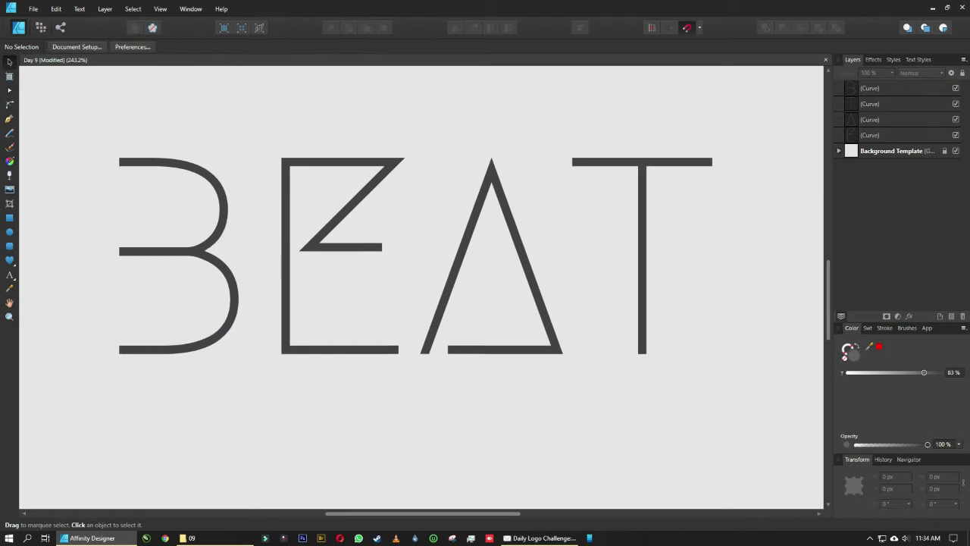
{"action": "scroll", "coordinate": [425, 281], "scroll_direction": "up", "scroll_amount": 1}
- Draw a rectangle over the E's top diagonal and subtract it from the E
{"action": "key", "text": "m"}
{"action": "mouse_move", "coordinate": [405, 391]}
{"action": "left_mouse_down"}
{"action": "mouse_move", "coordinate": [451, 124]}
{"action": "mouse_move", "coordinate": [428, 154]}
{"action": "left_mouse_up"}
{"action": "left_click_drag", "start_coordinate": [404, 272], "coordinate": [340, 272]}
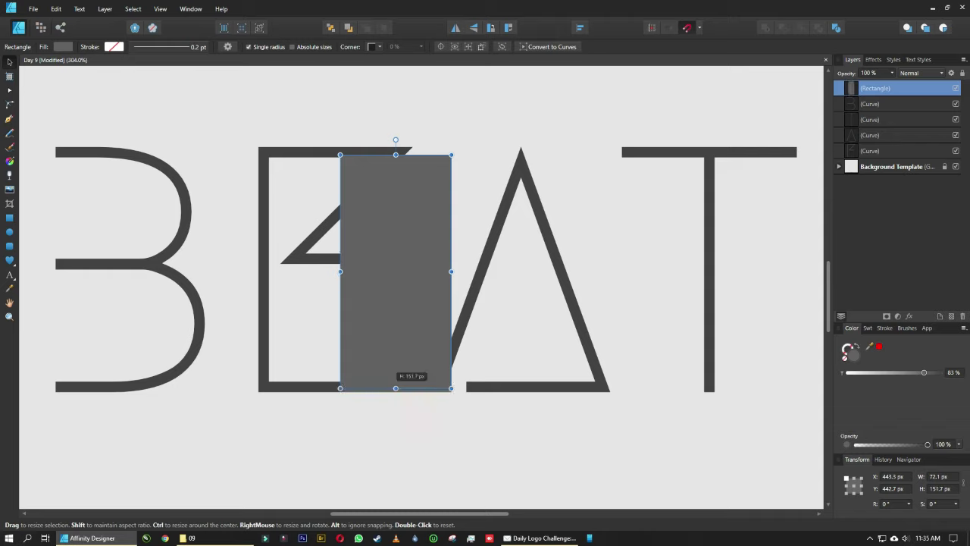
{"action": "left_click_drag", "start_coordinate": [396, 388], "coordinate": [396, 254]}
{"action": "left_click_drag", "start_coordinate": [340, 204], "coordinate": [269, 205]}
{"action": "left_click", "coordinate": [264, 318], "text": "shift"}
{"action": "left_click", "coordinate": [783, 27]}
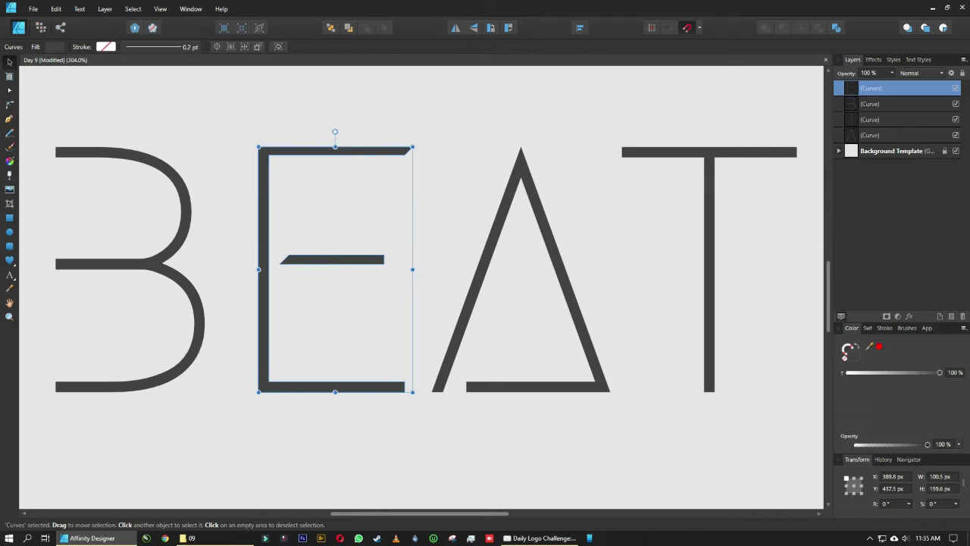
- Undo and redo the subtraction, then subtract the rectangle from the E again
{"action": "key", "text": "ctrl+z"}
{"action": "key", "text": "ctrl+z"}
{"action": "key", "text": "ctrl+shift+z"}
{"action": "key", "text": "ctrl+z"}
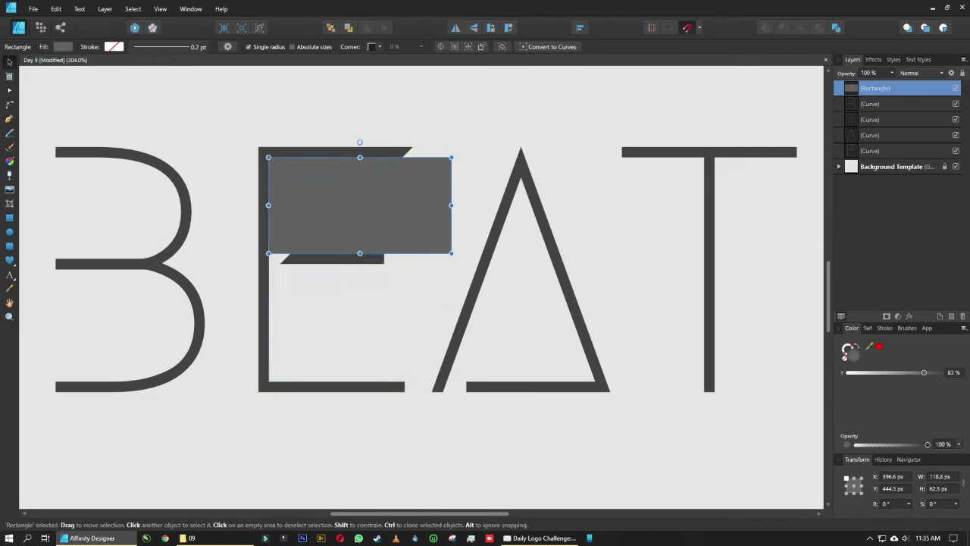
{"action": "left_click", "coordinate": [264, 318], "text": "shift"}
{"action": "left_click", "coordinate": [784, 28]}
- Draw a tall rectangle between the E and the A, and inspect the E's nodes
{"action": "left_click", "coordinate": [9, 217]}
{"action": "left_click_drag", "start_coordinate": [405, 102], "coordinate": [450, 392]}
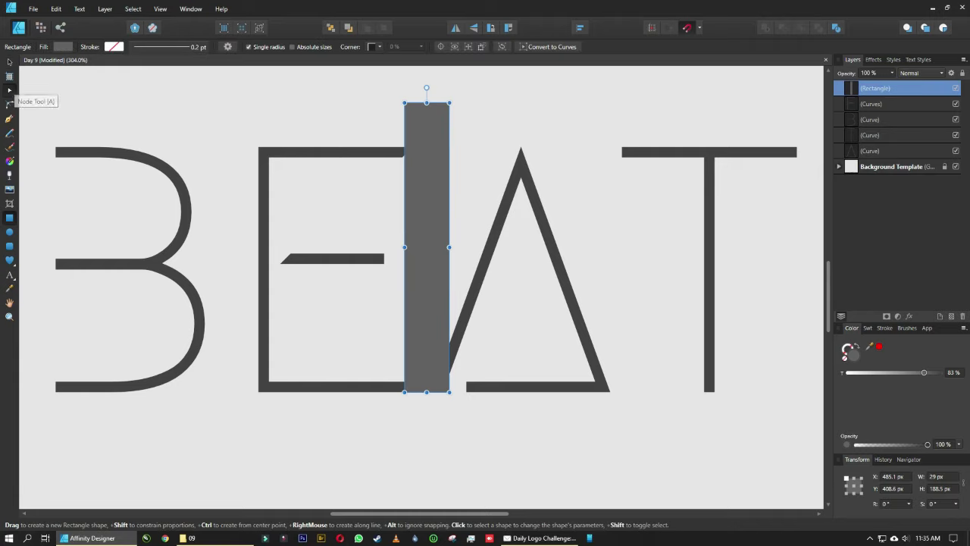
{"action": "left_click", "coordinate": [10, 91]}
{"action": "scroll", "coordinate": [455, 228], "scroll_direction": "up", "scroll_amount": 3}
{"action": "left_click", "coordinate": [228, 407]}
{"action": "scroll", "coordinate": [455, 228], "scroll_direction": "down", "scroll_amount": 2}
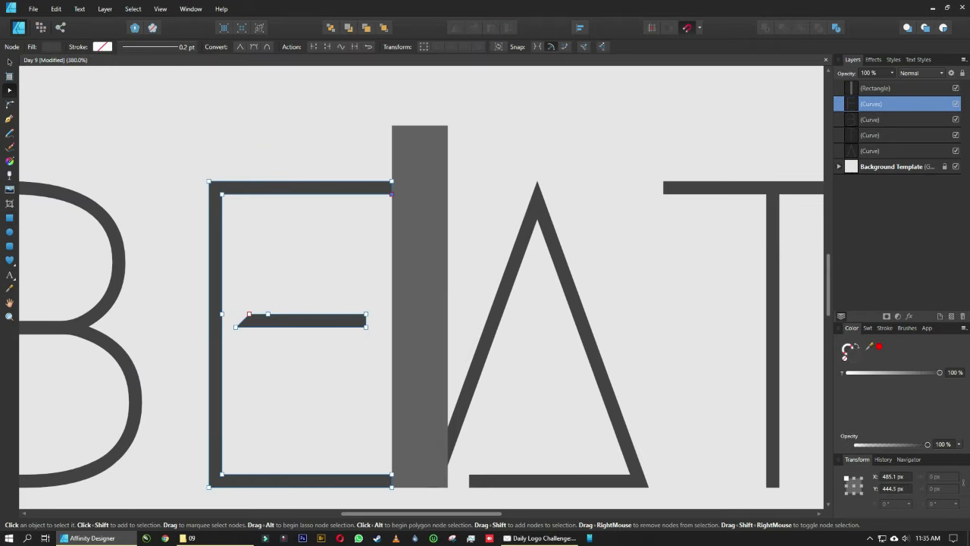
- Align the tall rectangle against the E's left stem, then remove it
{"action": "key", "text": "v"}
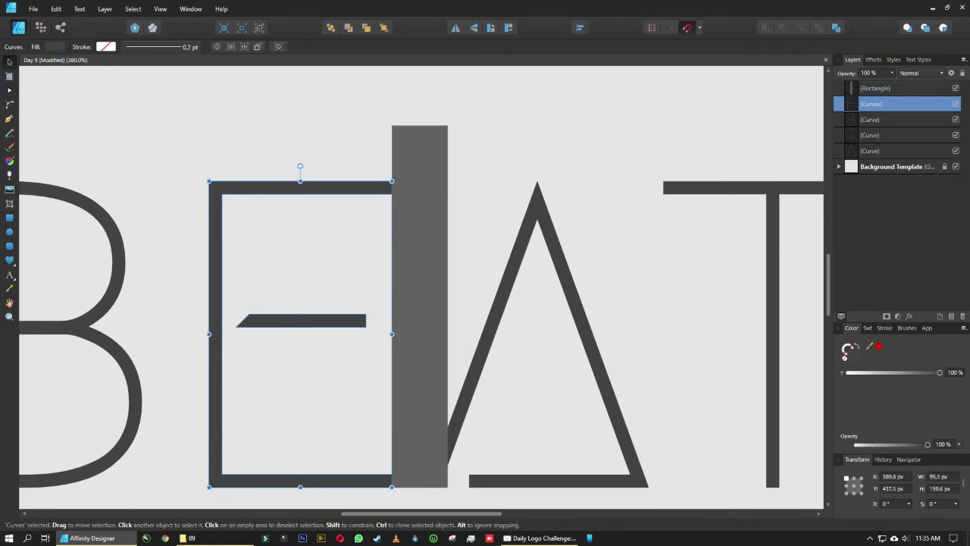
{"action": "left_click_drag", "start_coordinate": [420, 318], "coordinate": [223, 318]}
{"action": "scroll", "coordinate": [224, 318], "scroll_direction": "up", "scroll_amount": 5}
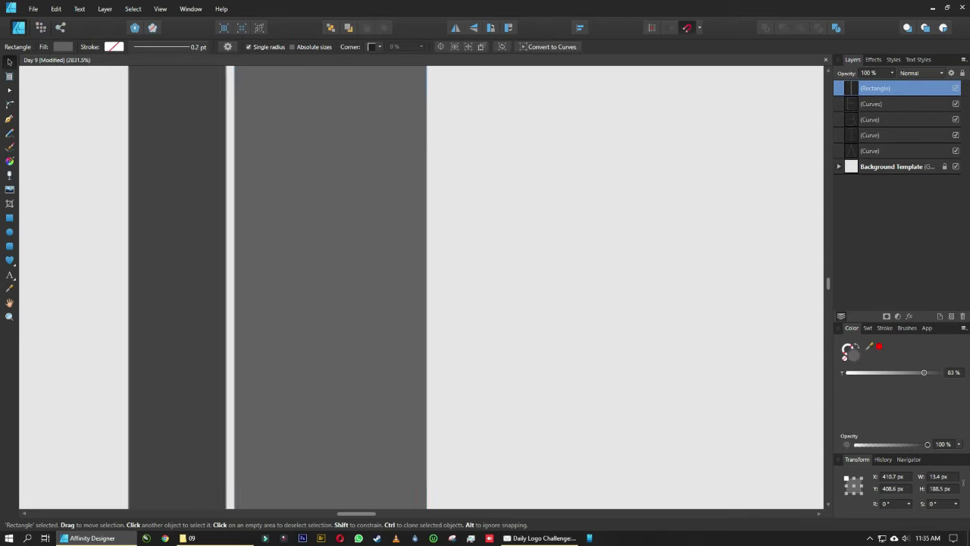
{"action": "scroll", "coordinate": [424, 288], "scroll_direction": "down", "scroll_amount": 3}
{"action": "left_click", "coordinate": [152, 303]}
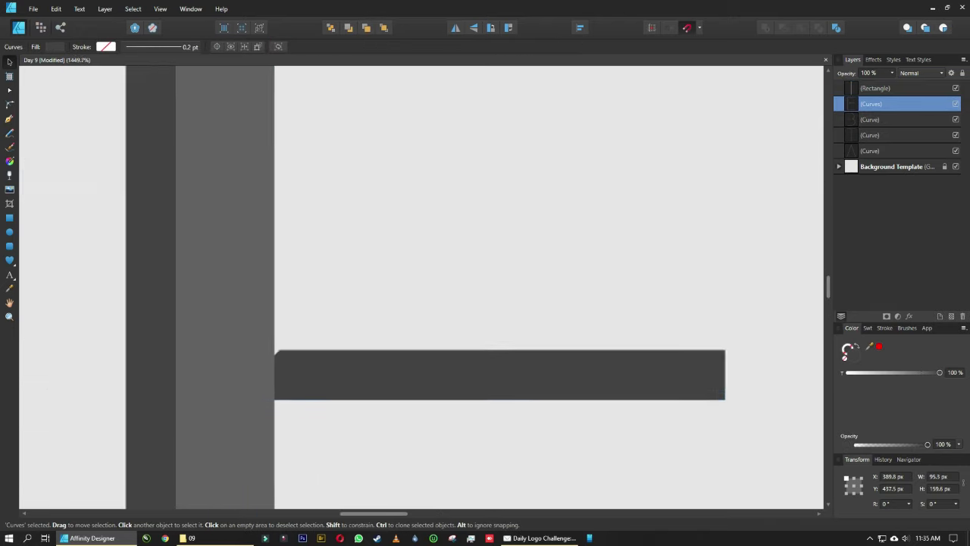
{"action": "scroll", "coordinate": [166, 404], "scroll_direction": "up", "scroll_amount": 1}
{"action": "scroll", "coordinate": [166, 405], "scroll_direction": "down", "scroll_amount": 3}
{"action": "scroll", "coordinate": [167, 404], "scroll_direction": "down", "scroll_amount": 2}
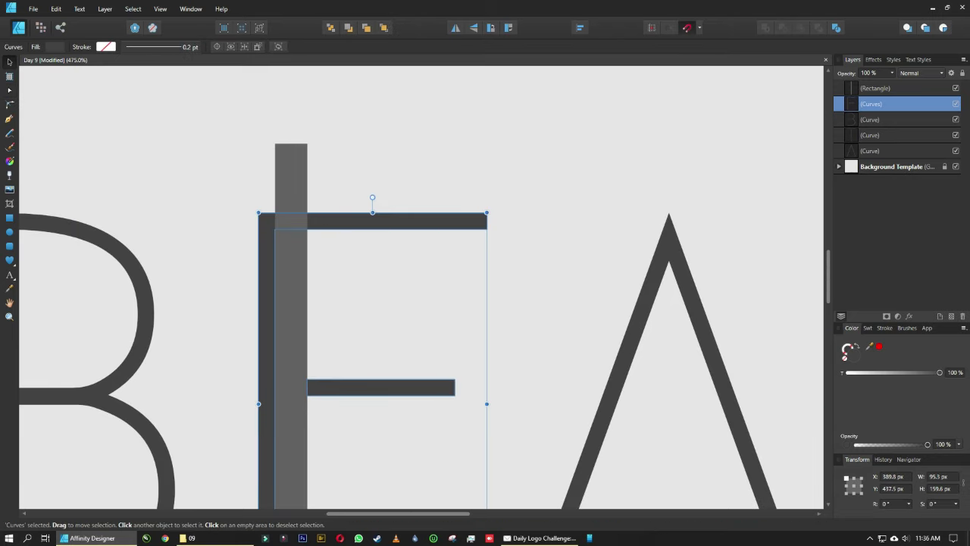
{"action": "key", "text": "ctrl+z"}
{"action": "scroll", "coordinate": [422, 303], "scroll_direction": "down", "scroll_amount": 2}
- Draw a vertical Pen line down through the A's apex
{"action": "left_click", "coordinate": [9, 118]}
{"action": "left_click", "coordinate": [491, 209]}
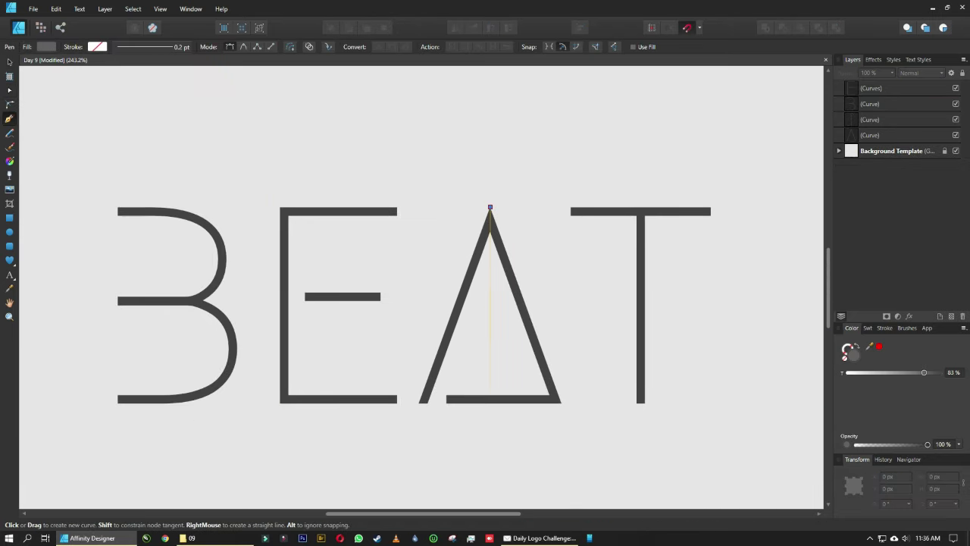
{"action": "left_click", "coordinate": [490, 432]}
{"action": "key", "text": "Escape"}
- Shorten the A's bottom bar to the centre line by node editing
{"action": "scroll", "coordinate": [494, 352], "scroll_direction": "up", "scroll_amount": 2}
{"action": "left_click", "coordinate": [531, 319]}
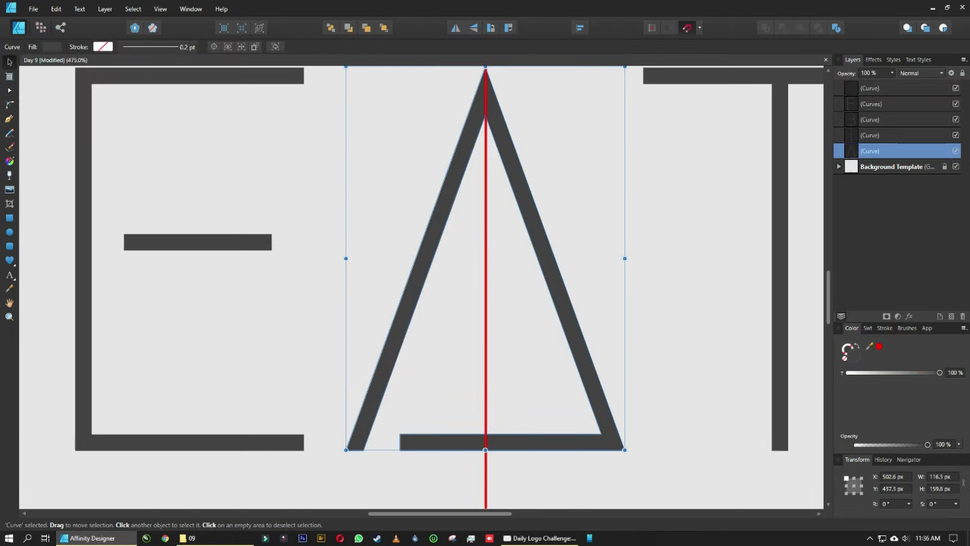
{"action": "key", "text": "a"}
{"action": "left_click_drag", "start_coordinate": [399, 442], "coordinate": [485, 442]}
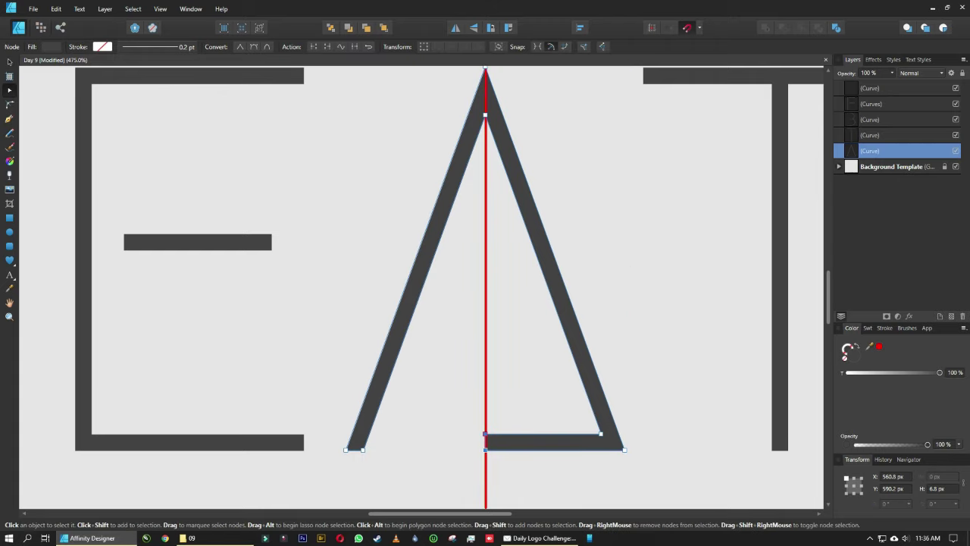
{"action": "key", "text": "v"}
{"action": "key", "text": "Escape"}
- Place a copy of the A to its right and draw a red cutter path over it
{"action": "left_click", "coordinate": [417, 258]}
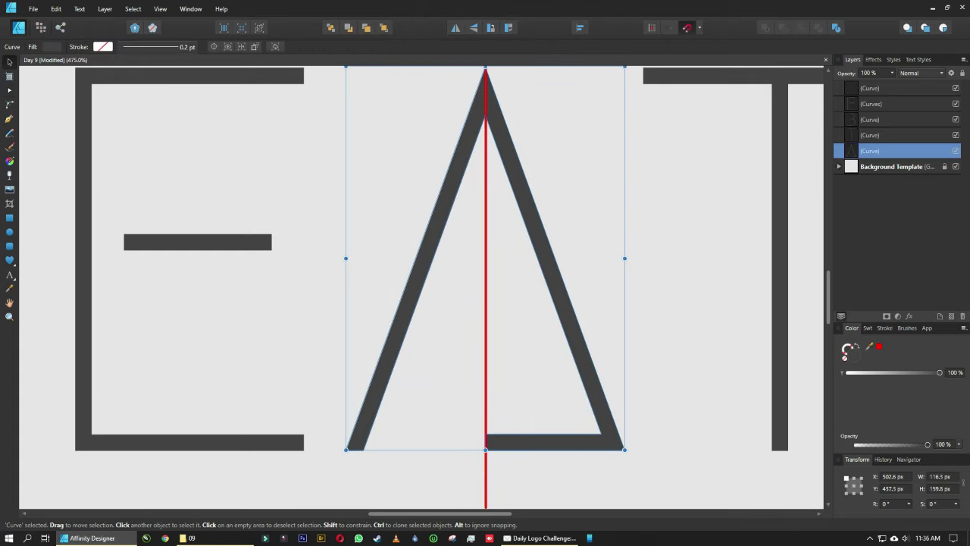
{"action": "left_click_drag", "start_coordinate": [417, 258], "coordinate": [547, 258]}
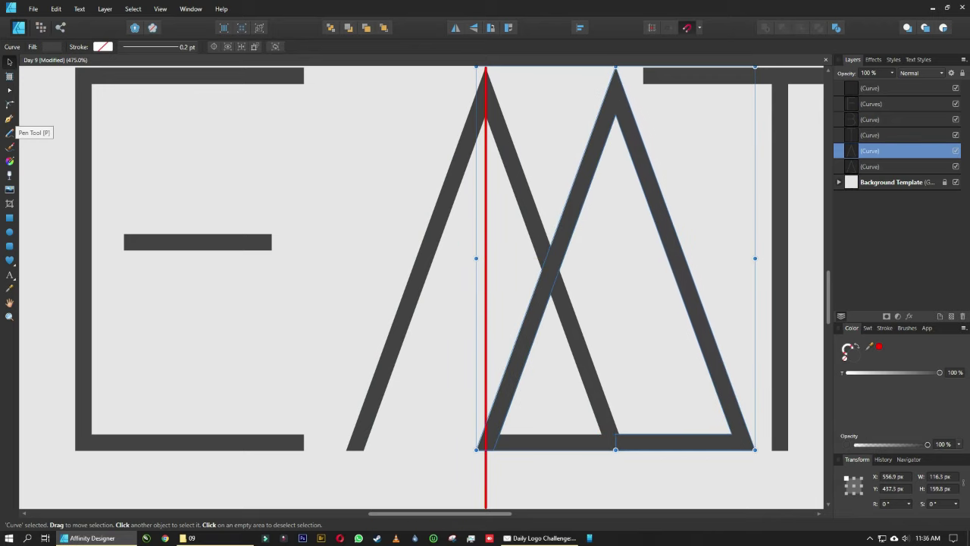
{"action": "left_click", "coordinate": [9, 119]}
{"action": "left_click", "coordinate": [522, 367]}
{"action": "left_click", "coordinate": [588, 189]}
{"action": "left_click", "coordinate": [691, 187]}
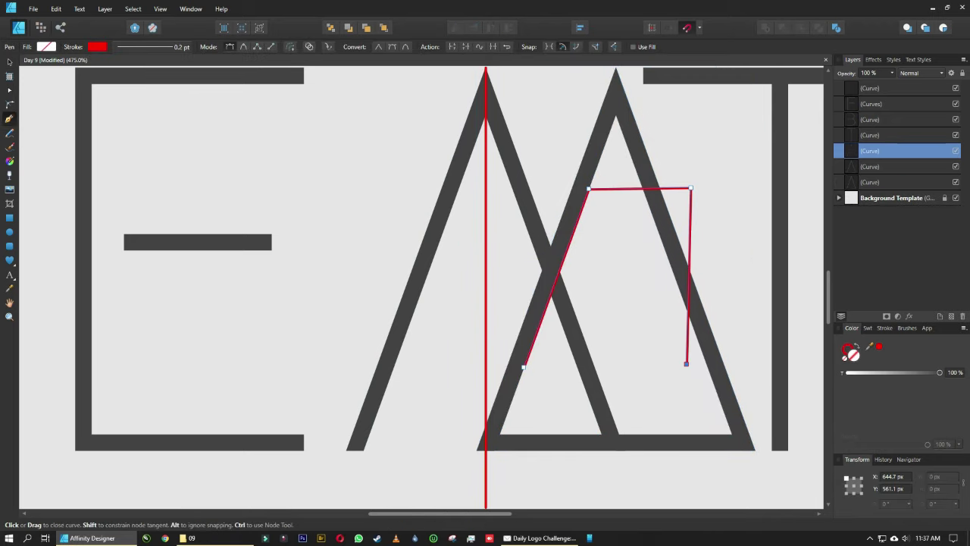
- Resize the red cutter to cover the copy's right part, then select both
{"action": "scroll", "coordinate": [573, 365], "scroll_direction": "down", "scroll_amount": 3}
{"action": "key", "text": "v"}
{"action": "left_click_drag", "start_coordinate": [633, 271], "coordinate": [706, 196]}
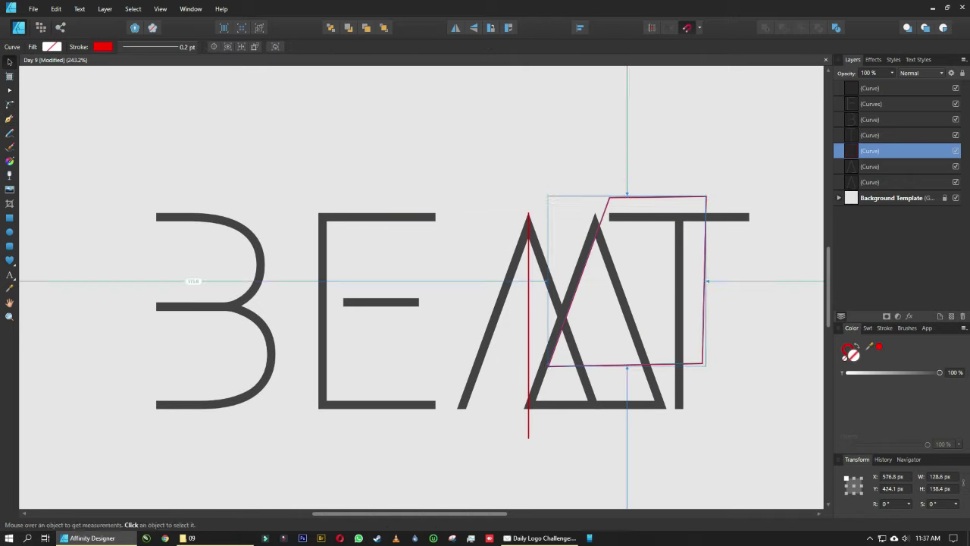
{"action": "left_click_drag", "start_coordinate": [552, 356], "coordinate": [525, 428]}
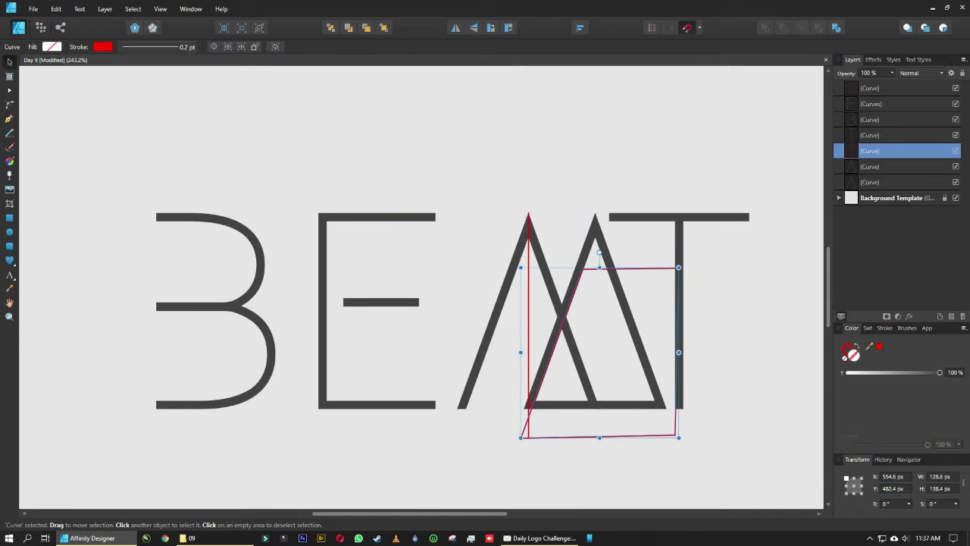
{"action": "left_click_drag", "start_coordinate": [678, 267], "coordinate": [739, 191]}
{"action": "left_click", "coordinate": [870, 166], "text": "shift"}
- Subtract the cutter from the copied A, give the diagonal a 0.4 pt stroke and expand it
{"action": "left_click", "coordinate": [347, 27]}
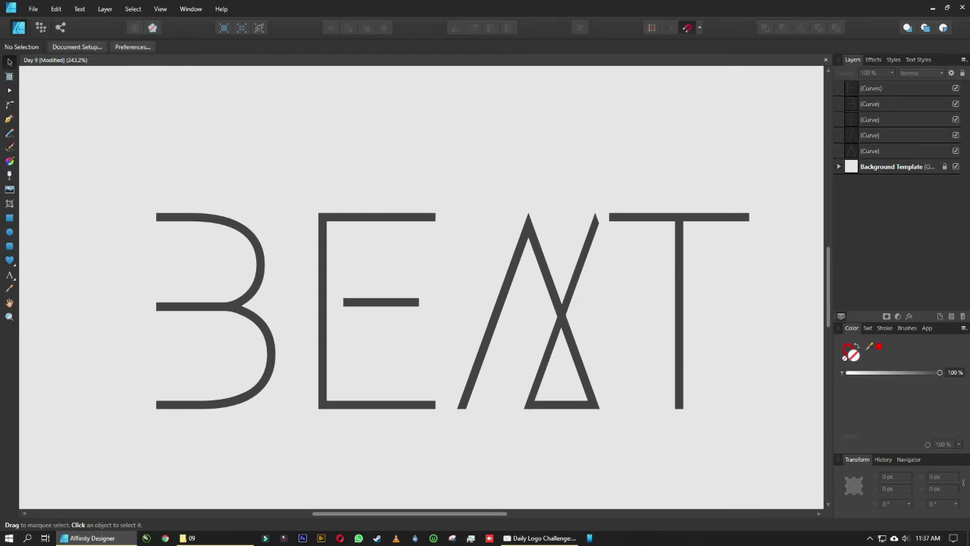
{"action": "left_click", "coordinate": [879, 135]}
{"action": "left_click", "coordinate": [102, 46]}
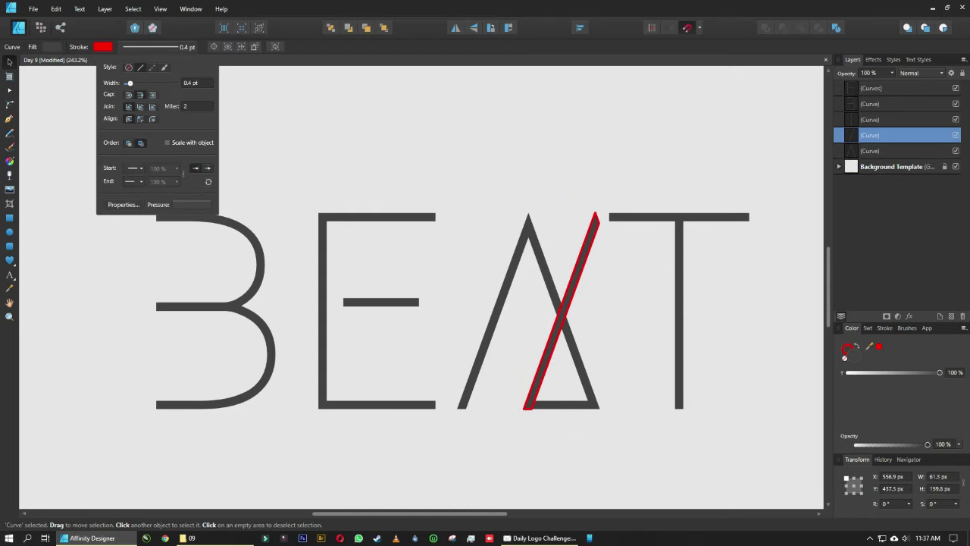
{"action": "left_click_drag", "start_coordinate": [127, 82], "coordinate": [134, 82]}
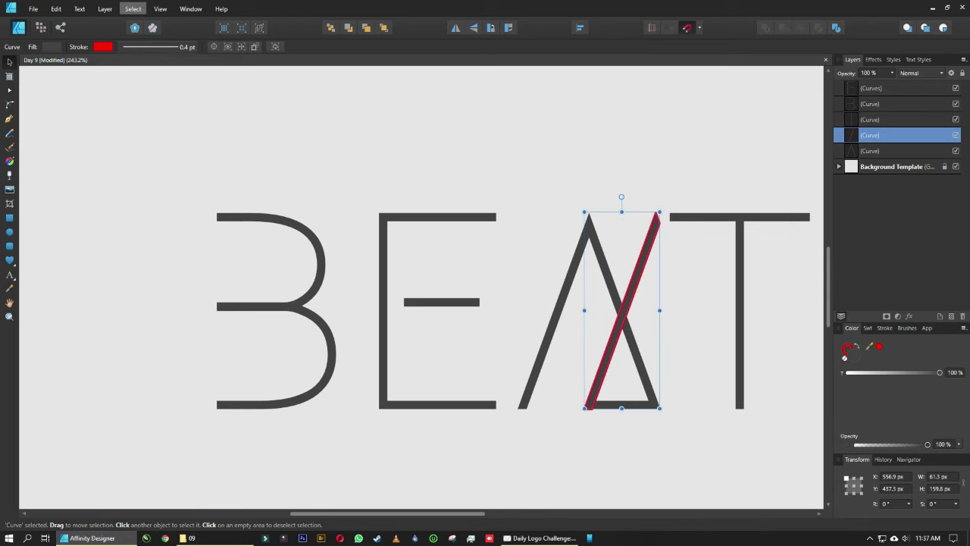
{"action": "left_click", "coordinate": [105, 9]}
{"action": "left_click", "coordinate": [136, 220]}
- Subtract the expanded diagonal from the A shape
{"action": "scroll", "coordinate": [696, 299], "scroll_direction": "up", "scroll_amount": 2}
{"action": "left_click", "coordinate": [384, 303], "text": "shift"}
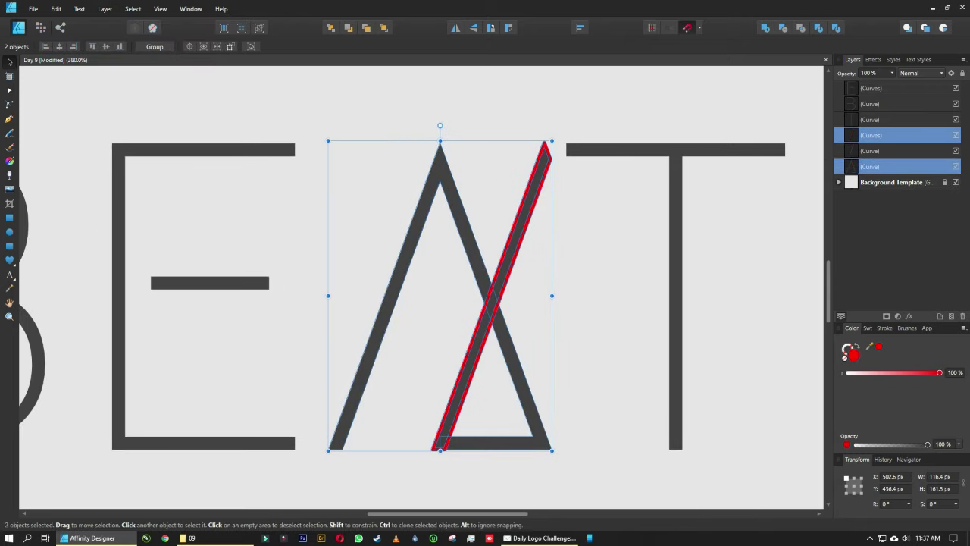
{"action": "left_click", "coordinate": [782, 28]}
{"action": "scroll", "coordinate": [439, 425], "scroll_direction": "up", "scroll_amount": 3}
{"action": "key", "text": "a"}
{"action": "scroll", "coordinate": [390, 356], "scroll_direction": "up", "scroll_amount": 3}
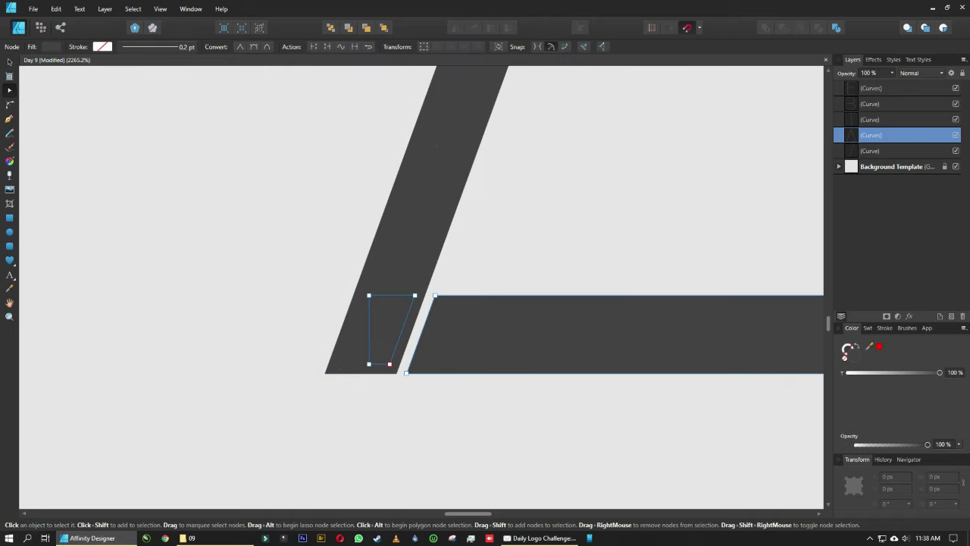
- Open a gap at the diagonal's foot with a subtracted rectangle
{"action": "key", "text": "m"}
{"action": "left_click_drag", "start_coordinate": [495, 286], "coordinate": [354, 383]}
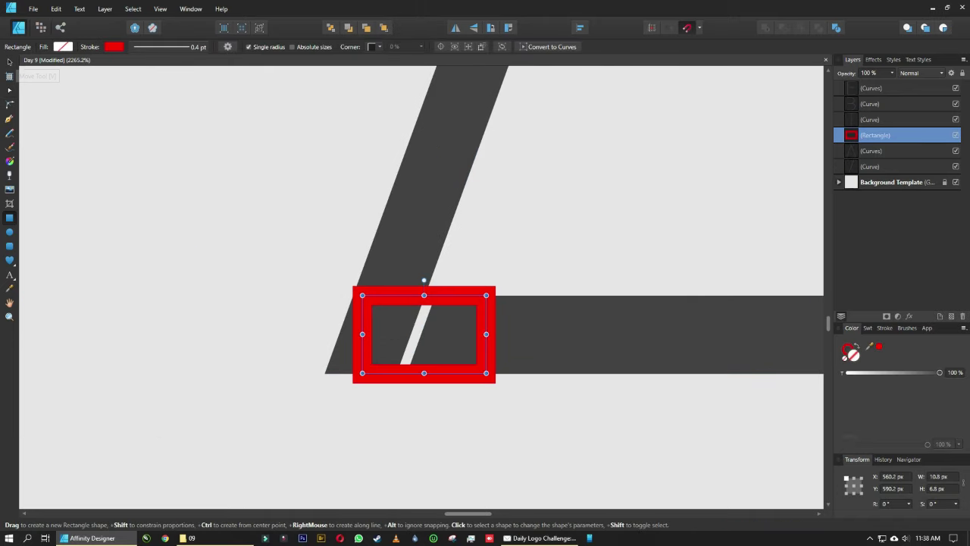
{"action": "key", "text": "v"}
{"action": "left_click", "coordinate": [367, 373], "text": "shift"}
{"action": "left_click", "coordinate": [783, 28]}
{"action": "key", "text": "ctrl+d"}
- Tidy the diagonal's top nodes near the T with the Node Tool
{"action": "scroll", "coordinate": [421, 288], "scroll_direction": "down", "scroll_amount": 10}
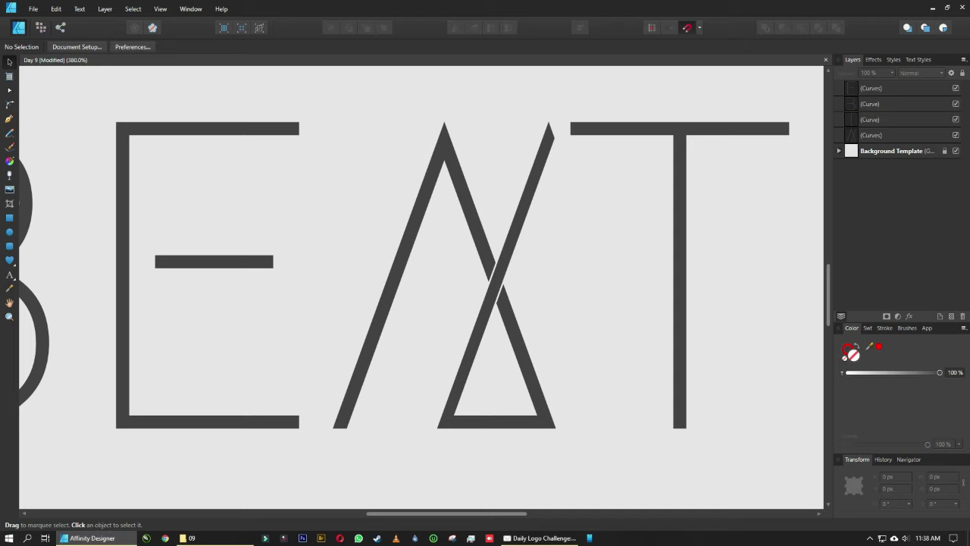
{"action": "scroll", "coordinate": [550, 140], "scroll_direction": "up", "scroll_amount": 3}
{"action": "left_click", "coordinate": [545, 152]}
{"action": "key", "text": "a"}
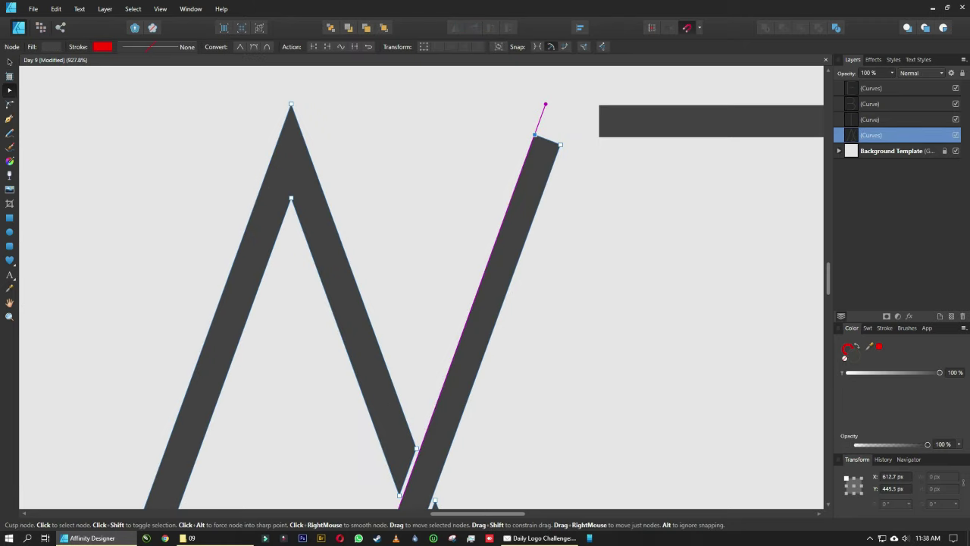
{"action": "scroll", "coordinate": [570, 181], "scroll_direction": "down", "scroll_amount": 5}
{"action": "key", "text": "v"}
{"action": "key", "text": "ctrl+d"}
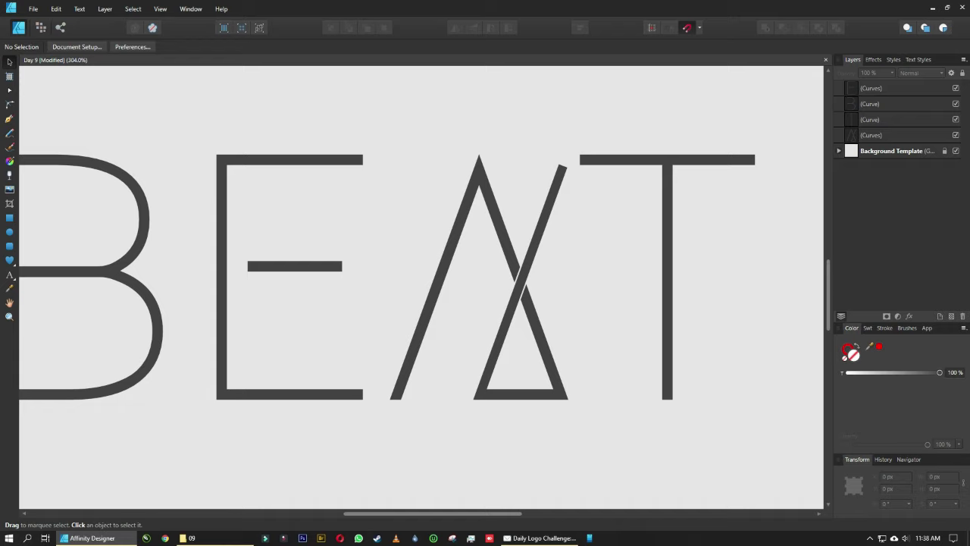
- Draw a red circle on the diagonal and enlarge it
{"action": "key", "text": "m"}
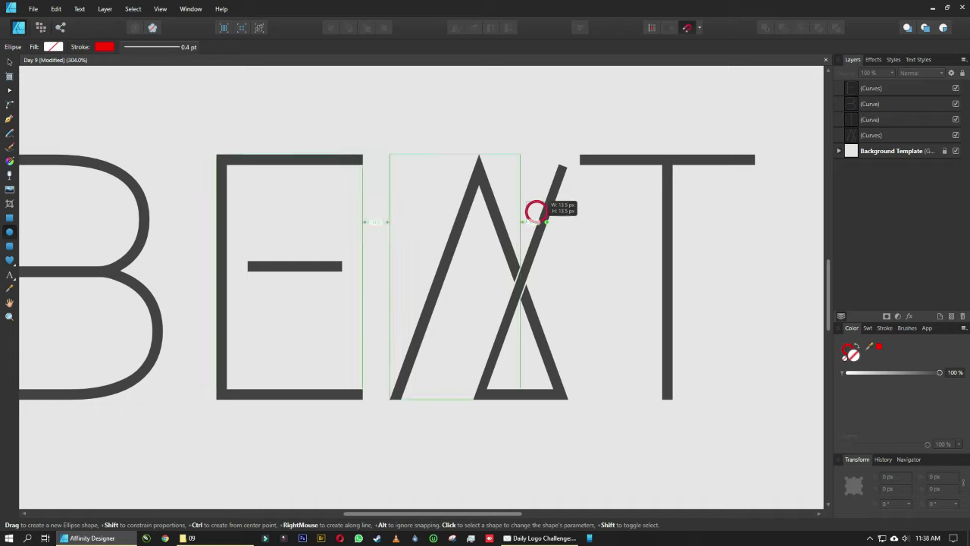
{"action": "left_click_drag", "start_coordinate": [526, 202], "coordinate": [562, 238]}
{"action": "key", "text": "v"}
{"action": "scroll", "coordinate": [544, 219], "scroll_direction": "up", "scroll_amount": 3}
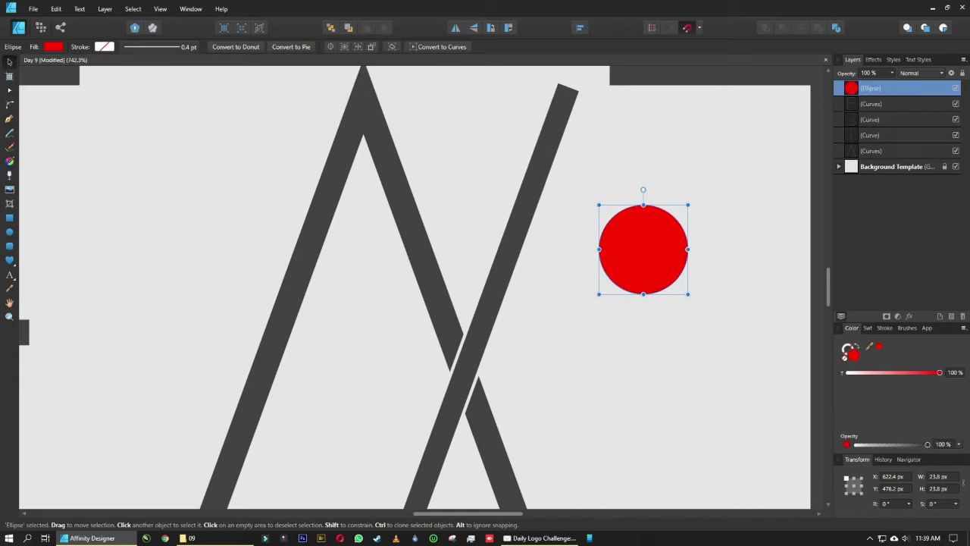
{"action": "mouse_move", "coordinate": [566, 174]}
{"action": "left_mouse_down"}
{"action": "mouse_move", "coordinate": [567, 156]}
{"action": "mouse_move", "coordinate": [557, 179]}
{"action": "left_mouse_up"}
{"action": "key", "text": "ctrl+j"}
{"action": "key", "text": "Delete"}
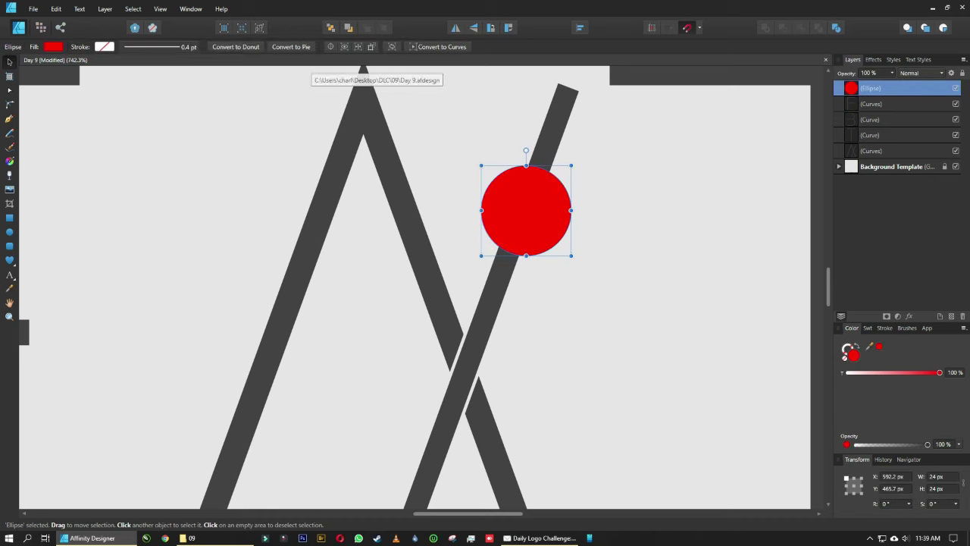
- Turn the circle into a donut with a 59% hole and trim it to a half arc
{"action": "left_click", "coordinate": [236, 46]}
{"action": "scroll", "coordinate": [527, 219], "scroll_direction": "up", "scroll_amount": 3}
{"action": "scroll", "coordinate": [526, 219], "scroll_direction": "up", "scroll_amount": 1}
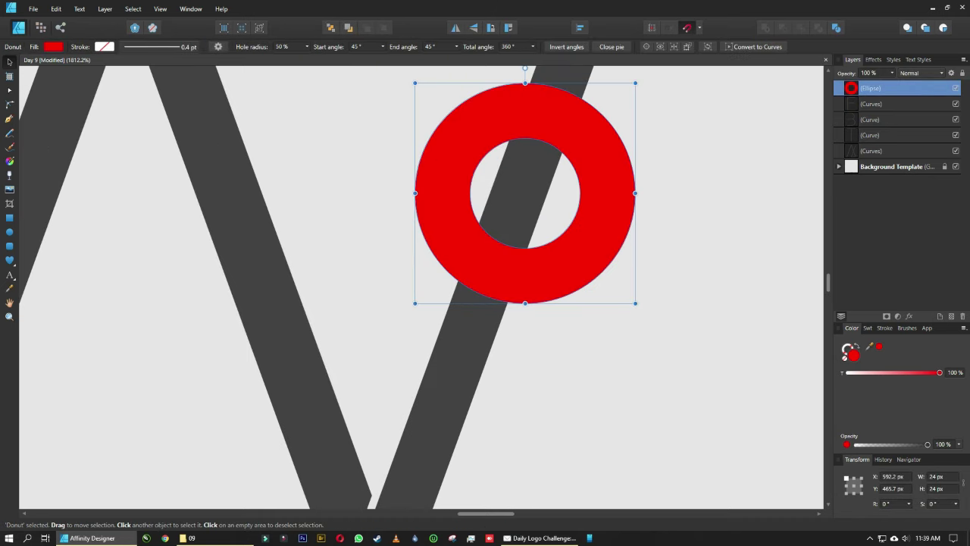
{"action": "key", "text": "i"}
{"action": "left_click", "coordinate": [9, 62]}
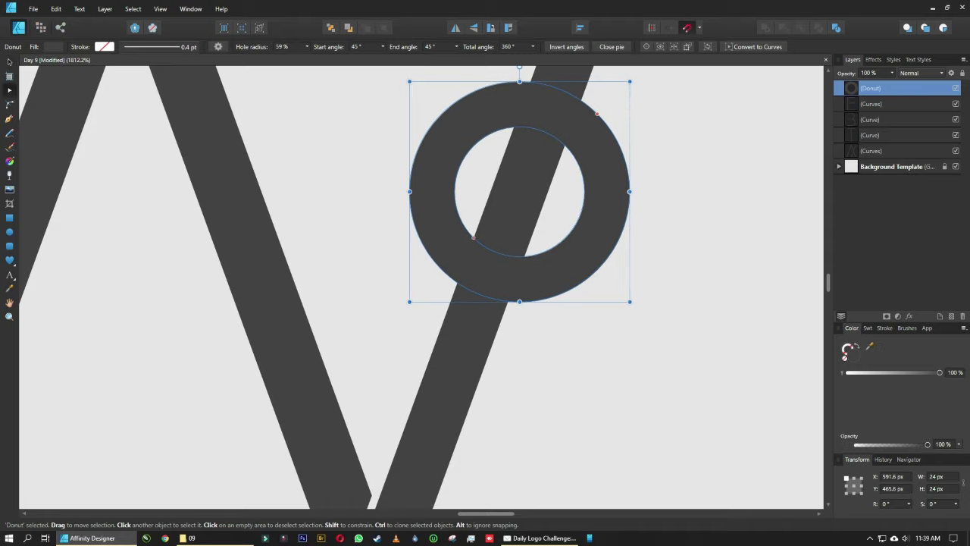
{"action": "mouse_move", "coordinate": [597, 113]}
{"action": "left_mouse_down"}
{"action": "mouse_move", "coordinate": [612, 133]}
{"action": "mouse_move", "coordinate": [540, 83]}
{"action": "left_mouse_up"}
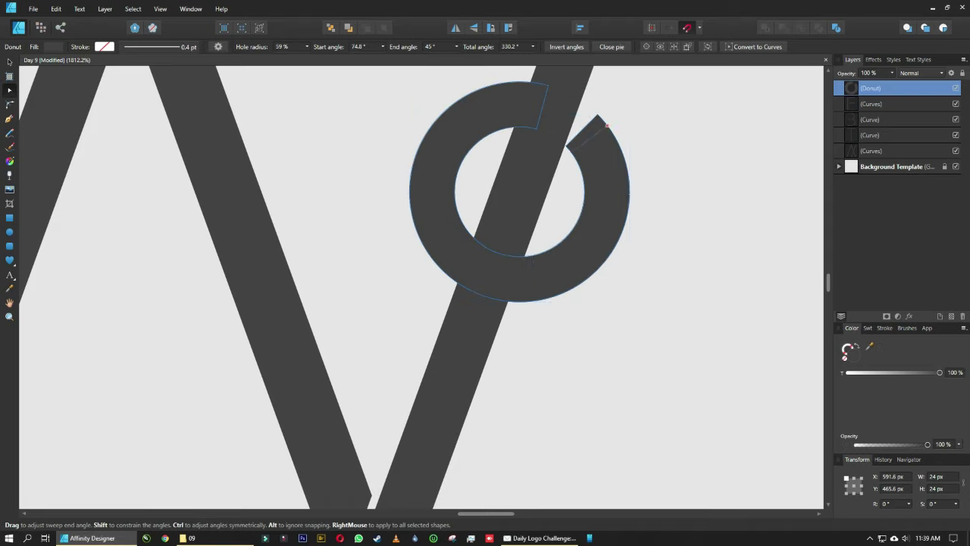
{"action": "mouse_move", "coordinate": [606, 125]}
{"action": "left_mouse_down"}
{"action": "mouse_move", "coordinate": [490, 297]}
{"action": "mouse_move", "coordinate": [545, 300]}
{"action": "left_mouse_up"}
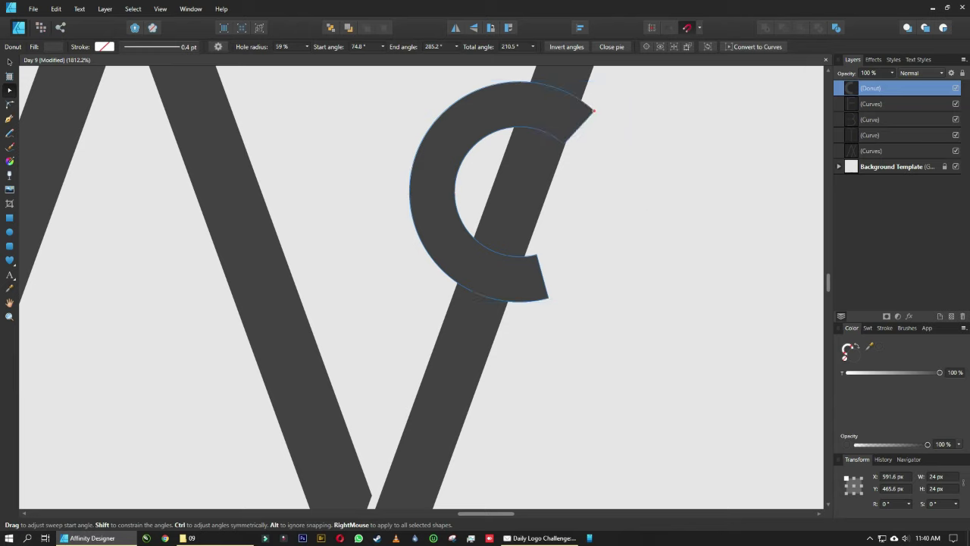
- Subtract the arc from the diagonal, undo back to the hook, and fit the page
{"action": "left_click", "coordinate": [9, 62]}
{"action": "left_click", "coordinate": [783, 27]}
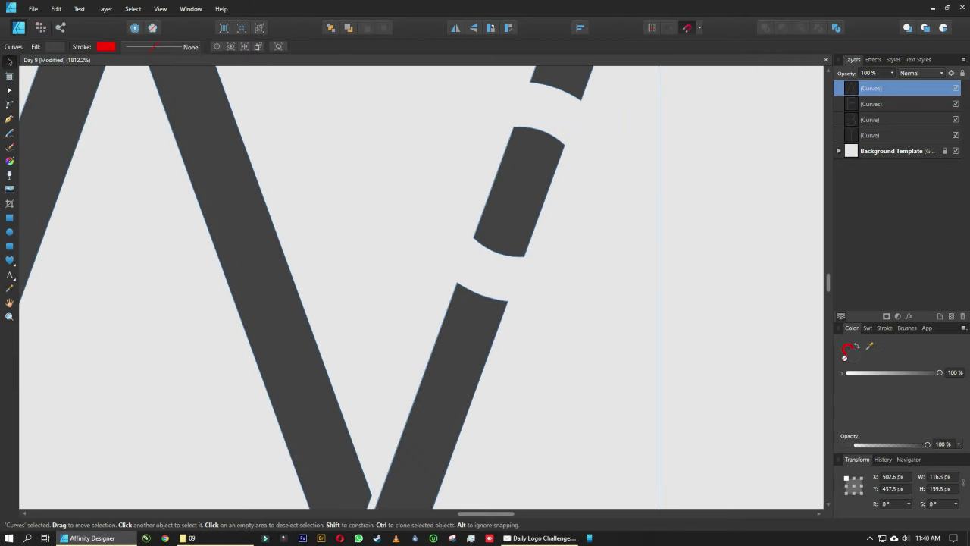
{"action": "left_click", "coordinate": [9, 89]}
{"action": "key", "text": "Delete"}
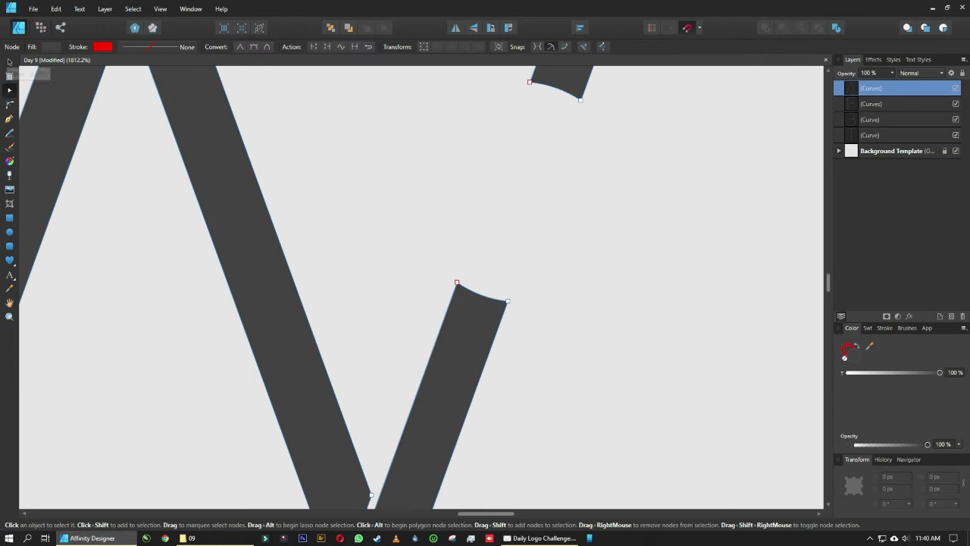
{"action": "key", "text": "ctrl+z"}
{"action": "key", "text": "ctrl+z"}
{"action": "key", "text": "ctrl+z"}
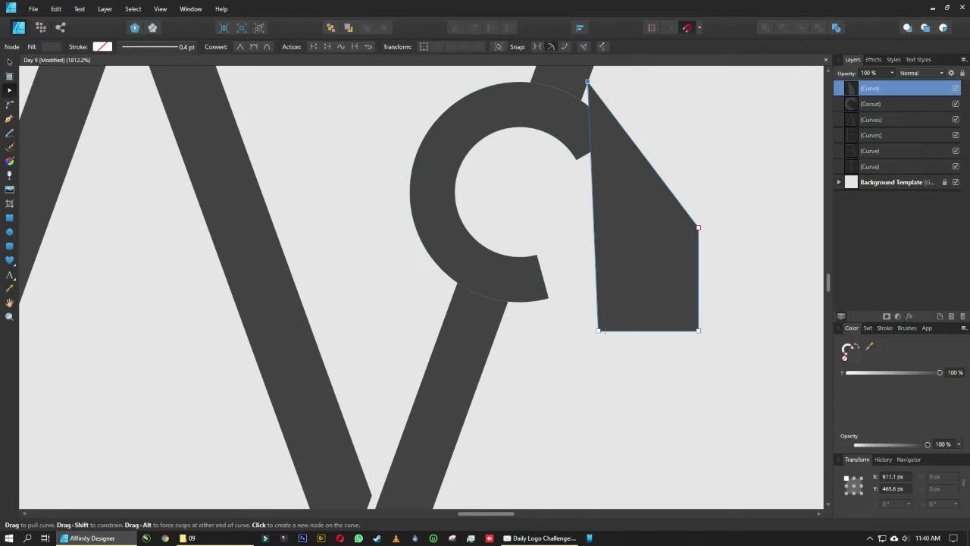
{"action": "key", "text": "ctrl+z"}
{"action": "key", "text": "ctrl+z"}
{"action": "key", "text": "ctrl+z"}
{"action": "key", "text": "ctrl+minus"}
{"action": "key", "text": "ctrl+minus"}
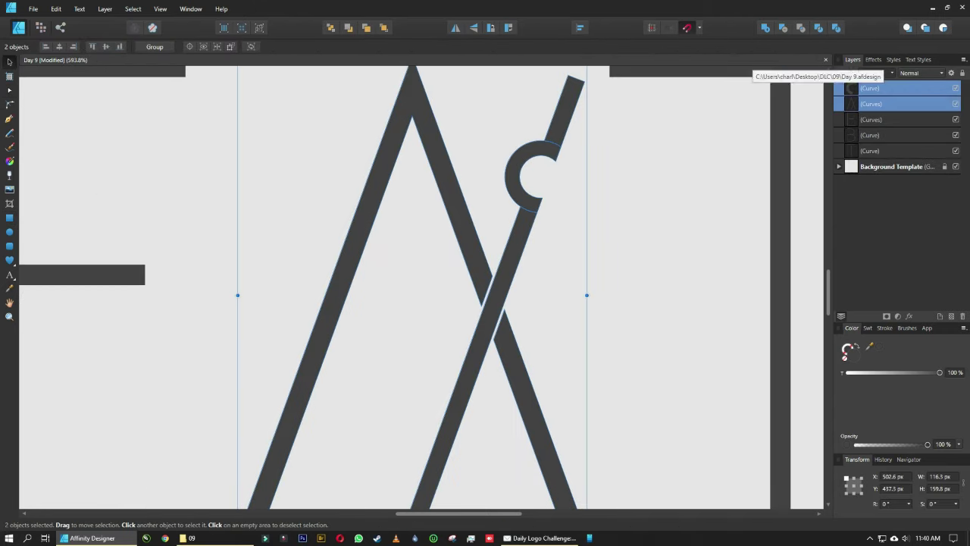
{"action": "key", "text": "ctrl+z"}
{"action": "key", "text": "ctrl+minus"}
{"action": "key", "text": "ctrl+0"}
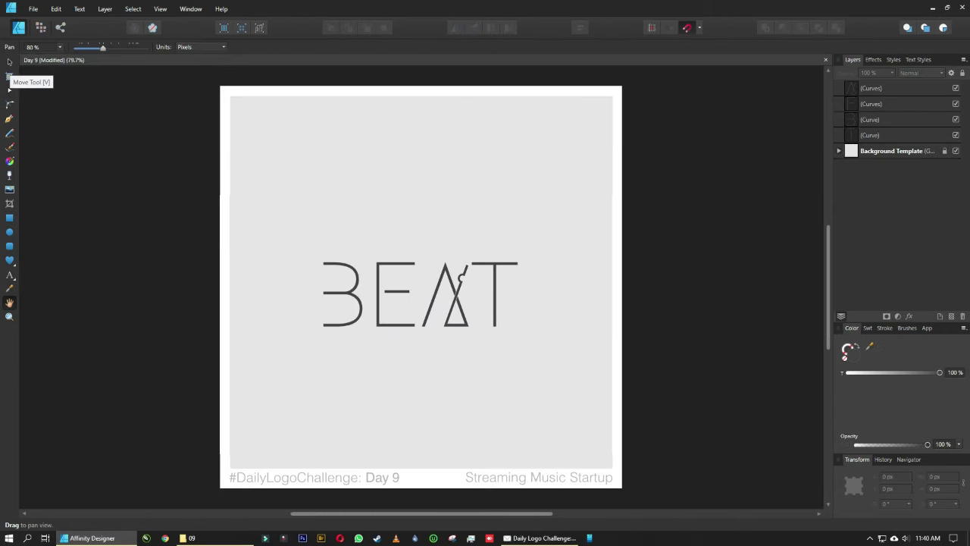
- Move the BEAT wordmark up the page and make a copy of its A
{"action": "left_click", "coordinate": [9, 61]}
{"action": "left_click_drag", "start_coordinate": [284, 218], "coordinate": [622, 361]}
{"action": "mouse_move", "coordinate": [417, 295]}
{"action": "left_mouse_down"}
{"action": "mouse_move", "coordinate": [417, 195]}
{"action": "mouse_move", "coordinate": [449, 300]}
{"action": "left_mouse_up"}
{"action": "left_click", "coordinate": [454, 193]}
{"action": "left_click", "coordinate": [530, 326]}
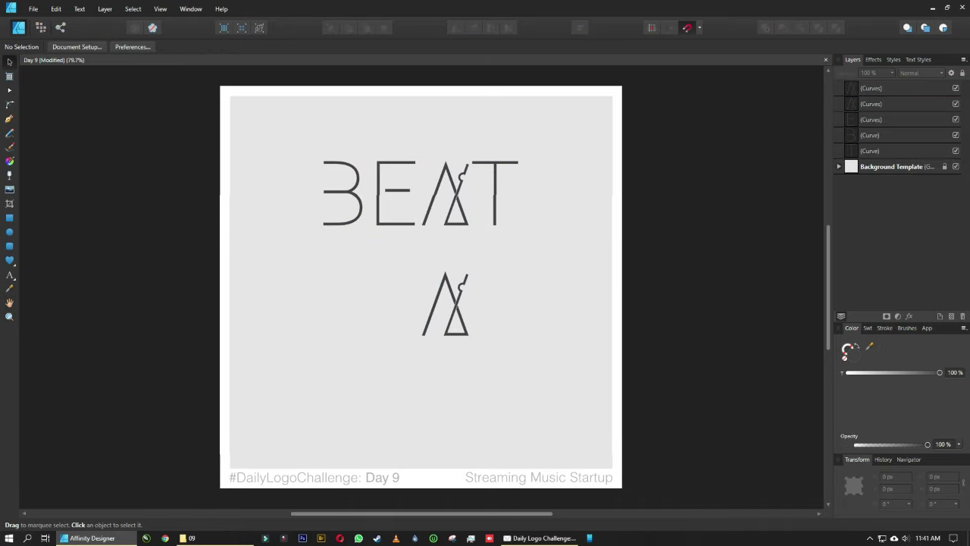
{"action": "scroll", "coordinate": [471, 313], "scroll_direction": "up", "scroll_amount": 4}
- Draw a dark square below the wordmark, round its corners, and convert it to curves
{"action": "left_click", "coordinate": [9, 217]}
{"action": "left_click_drag", "start_coordinate": [300, 166], "coordinate": [521, 386]}
{"action": "key", "text": "ctrl+Return"}
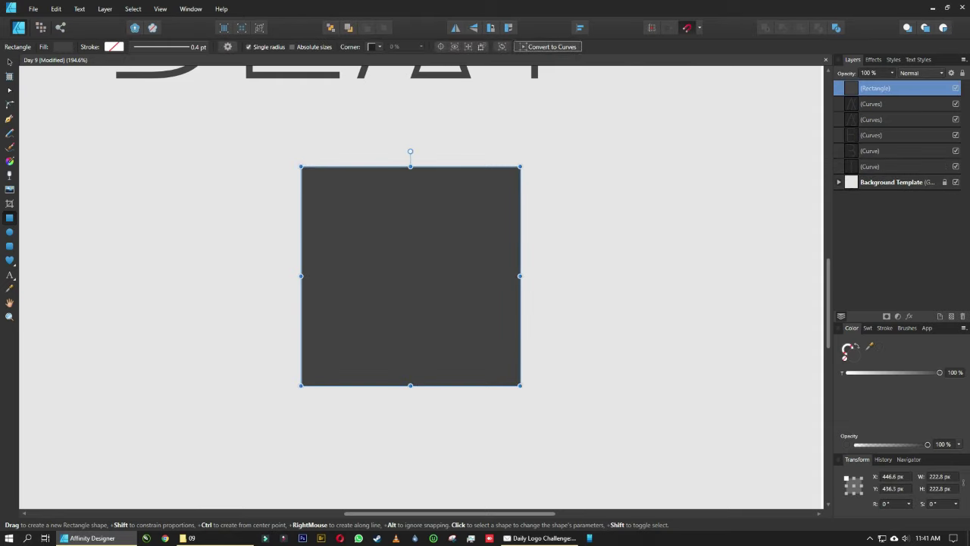
{"action": "left_click", "coordinate": [9, 104]}
{"action": "left_click_drag", "start_coordinate": [301, 167], "coordinate": [322, 188]}
{"action": "left_click", "coordinate": [10, 89]}
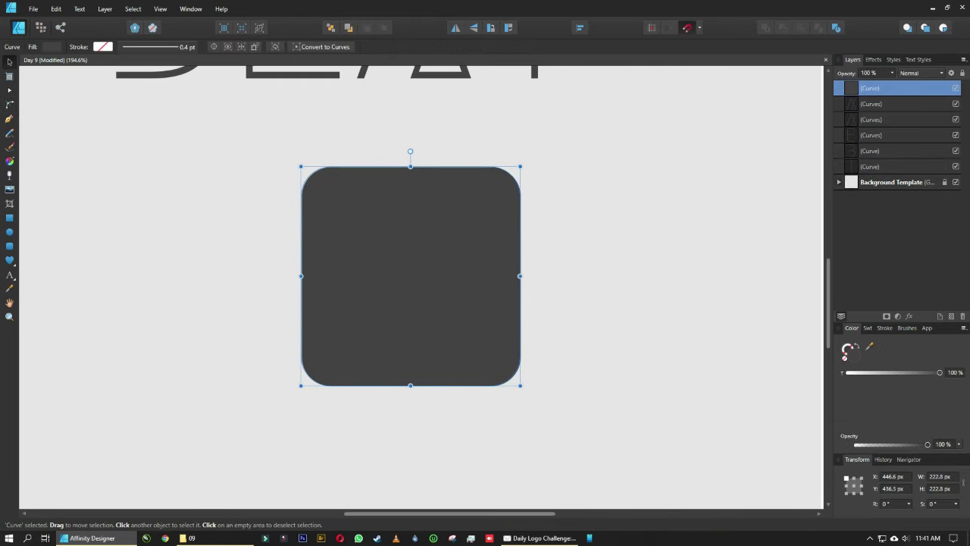
- Offset and skew a duplicate, subtract it to leave a sliver, and fade it into a gloss
{"action": "key", "text": "ctrl+j"}
{"action": "key", "text": "ctrl+j"}
{"action": "left_click_drag", "start_coordinate": [410, 276], "coordinate": [423, 295]}
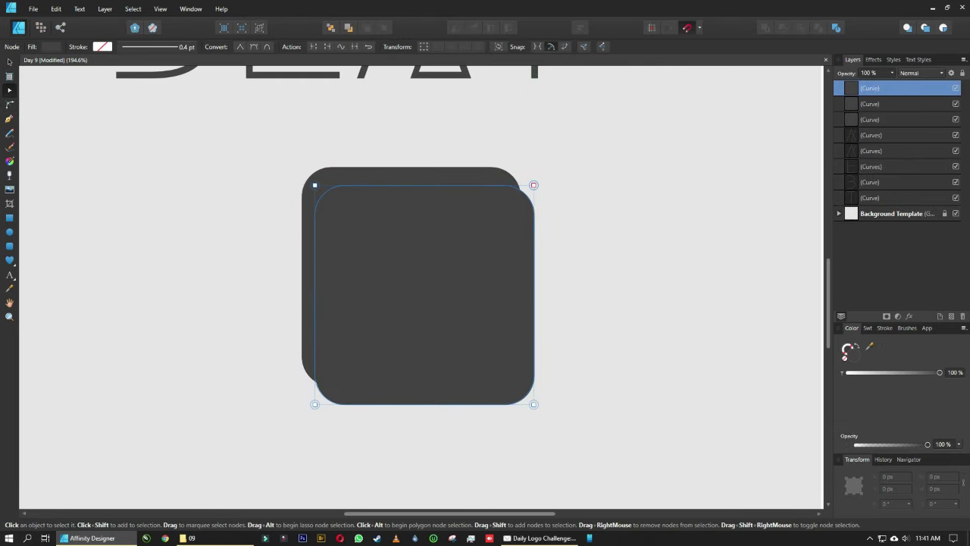
{"action": "left_click_drag", "start_coordinate": [315, 404], "coordinate": [287, 413]}
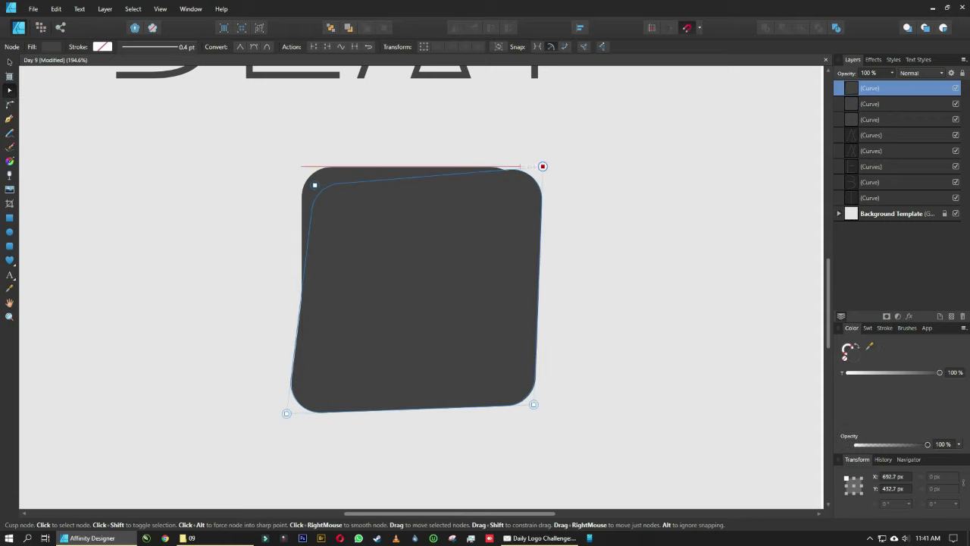
{"action": "key", "text": "v"}
{"action": "left_click", "coordinate": [869, 104], "text": "shift"}
{"action": "left_click", "coordinate": [781, 28]}
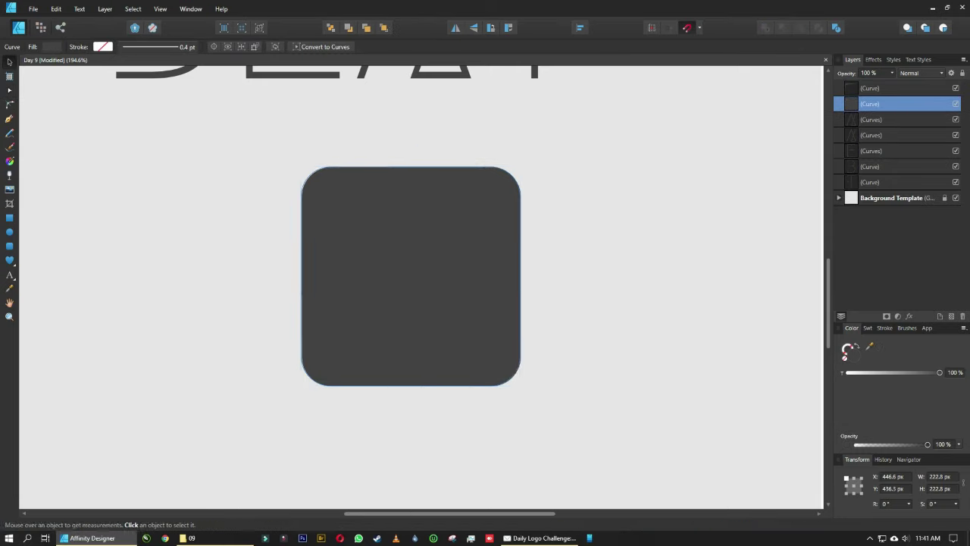
{"action": "left_click", "coordinate": [9, 174]}
{"action": "left_click_drag", "start_coordinate": [301, 153], "coordinate": [348, 212]}
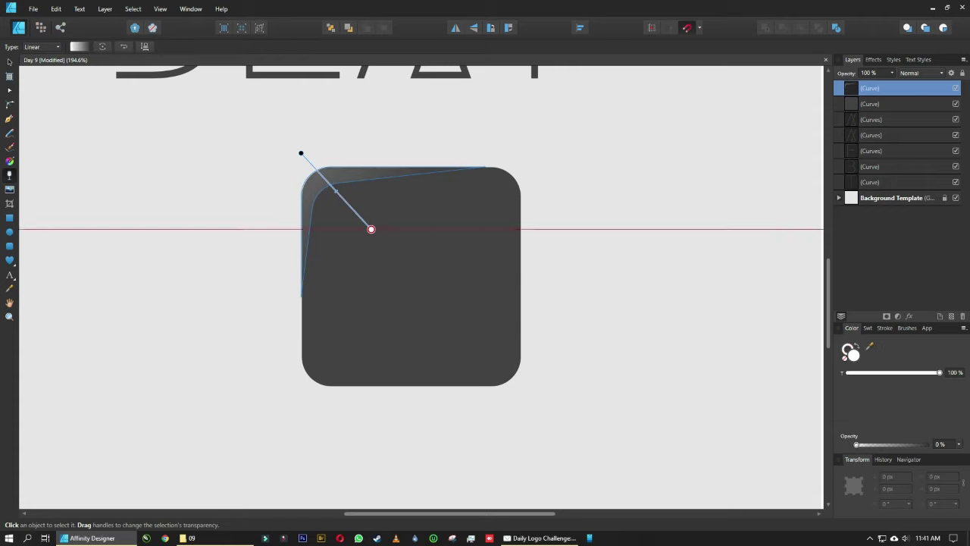
- Select the copied A with the rounded square, align them, and group the icon shapes
{"action": "key", "text": "v"}
{"action": "key", "text": "ctrl+d"}
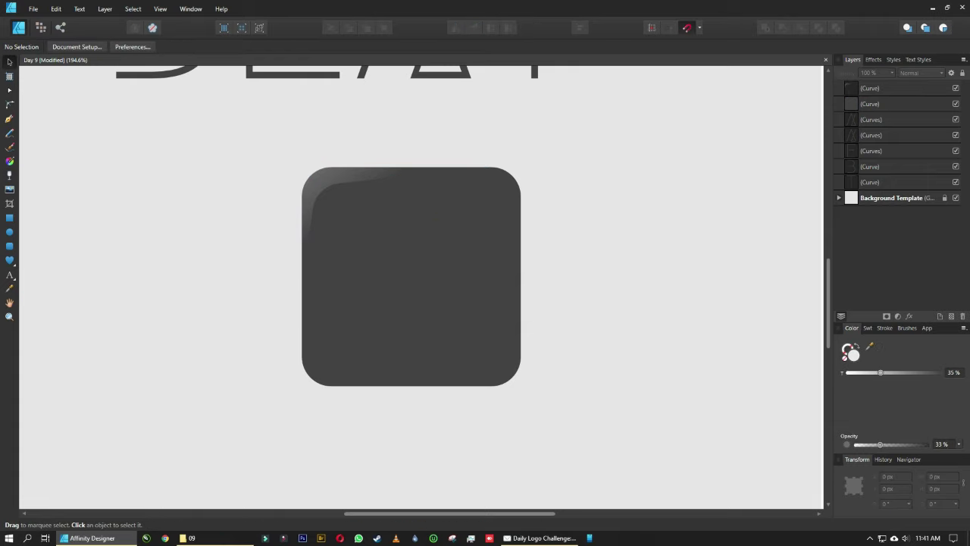
{"action": "left_click", "coordinate": [871, 120]}
{"action": "left_click", "coordinate": [872, 104], "text": "ctrl"}
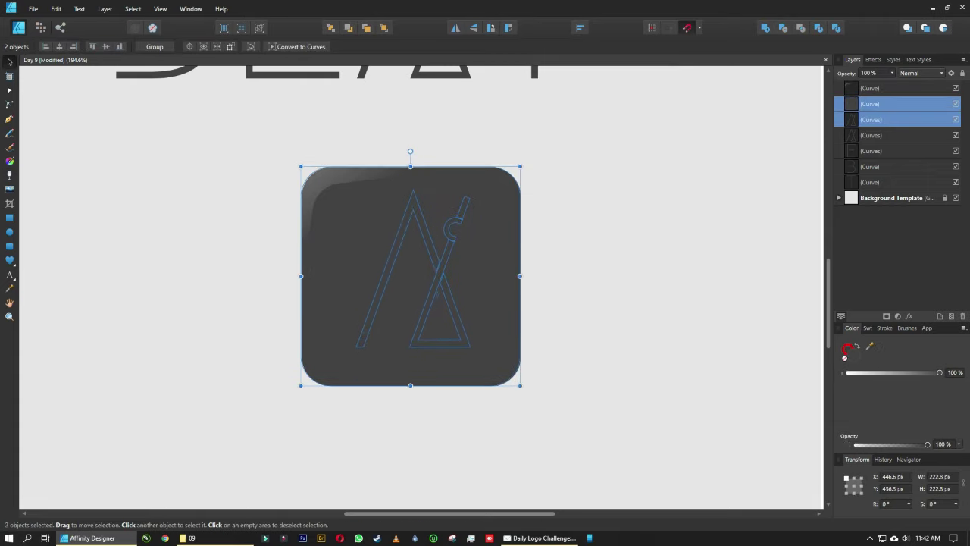
{"action": "left_click", "coordinate": [871, 88]}
{"action": "left_click", "coordinate": [871, 104], "text": "shift"}
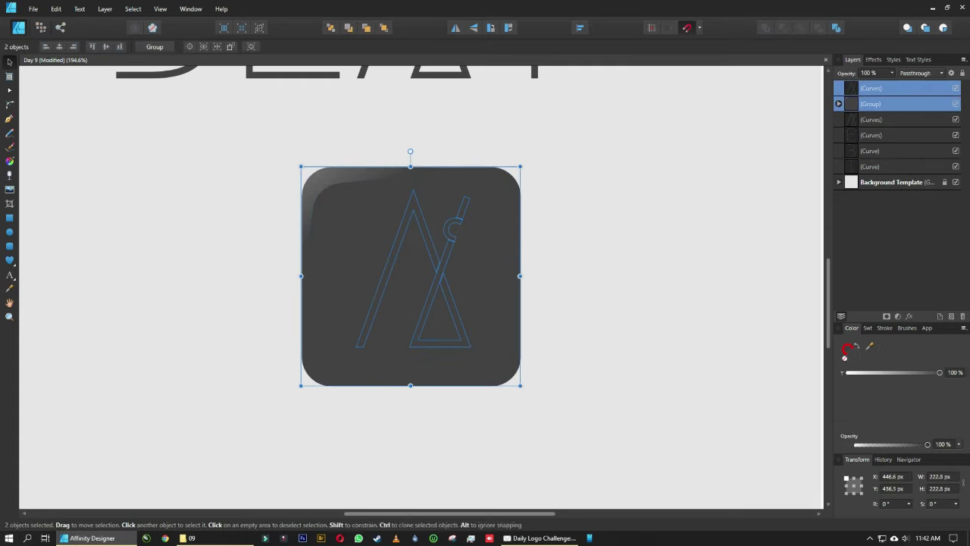
{"action": "left_click", "coordinate": [580, 27]}
- Select the A letter curves, then undo twice to remove the gloss from the icon background
{"action": "left_click", "coordinate": [600, 111]}
{"action": "left_click_drag", "start_coordinate": [568, 125], "coordinate": [303, 340]}
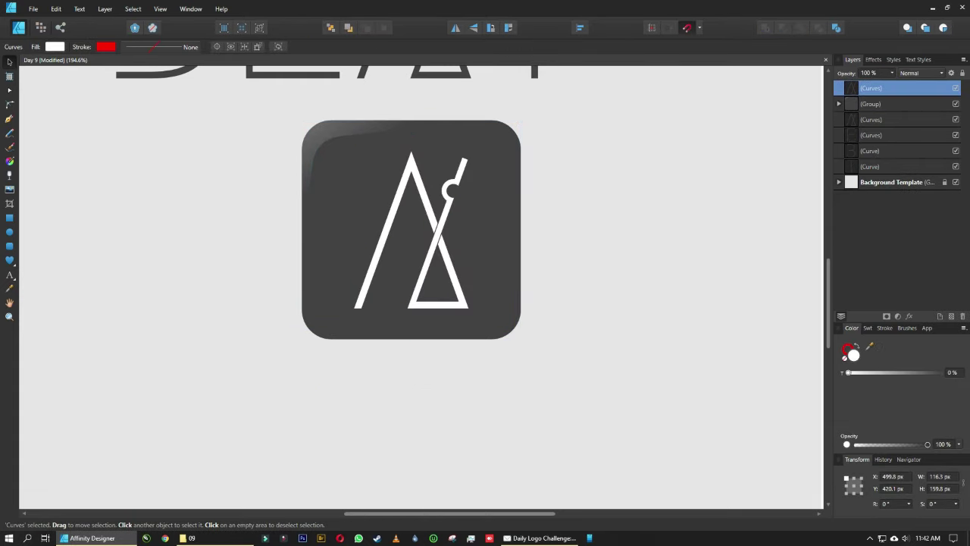
{"action": "key", "text": "ctrl+d"}
{"action": "key", "text": "ctrl+z"}
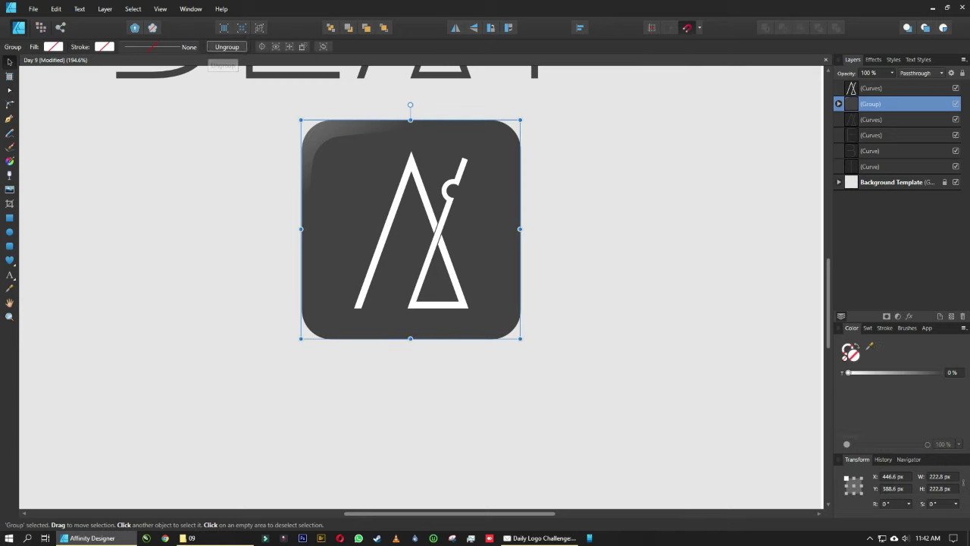
{"action": "key", "text": "ctrl+z"}
- Add an 'APP ICON' label in Malgun Gothic, then delete the label and the app icon
{"action": "type", "text": "APP"}
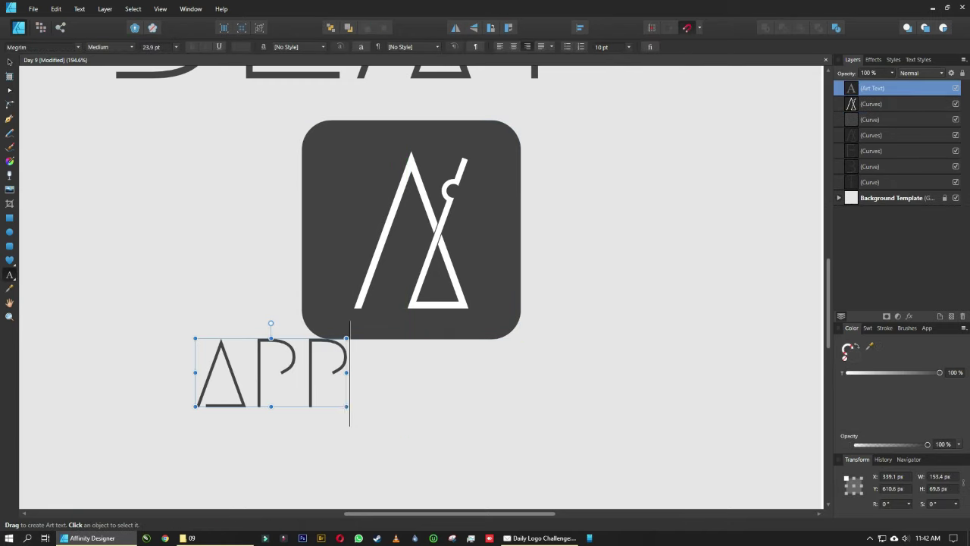
{"action": "key", "text": "Escape"}
{"action": "left_click", "coordinate": [38, 46]}
{"action": "left_click", "coordinate": [46, 119]}
{"action": "double_click", "coordinate": [345, 375]}
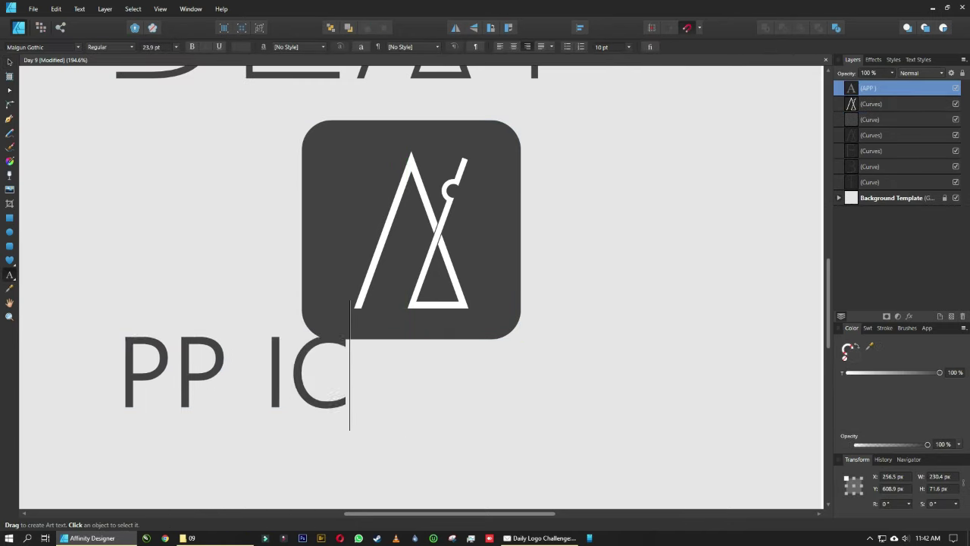
{"action": "type", "text": "ICON"}
{"action": "key", "text": "Escape"}
{"action": "key", "text": "Delete"}
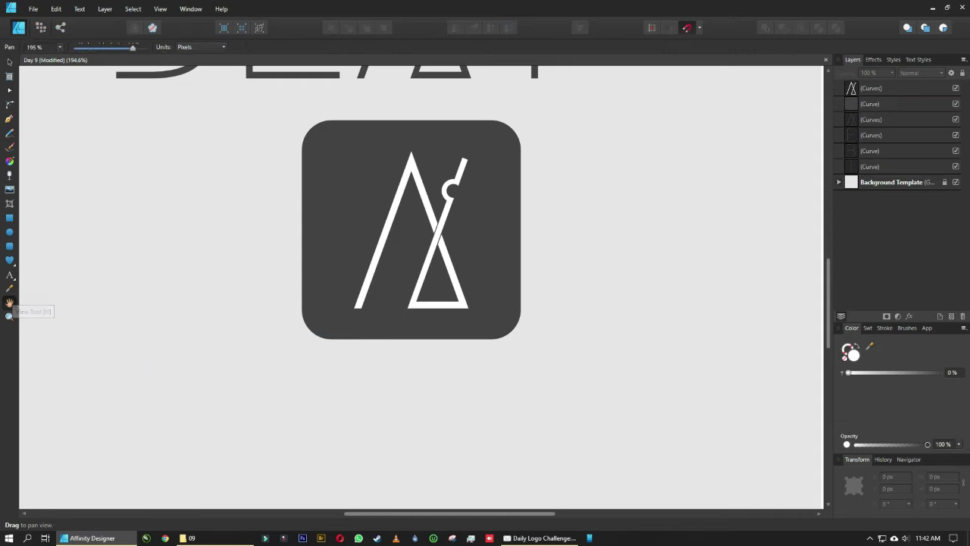
{"action": "key", "text": "ctrl+0"}
{"action": "key", "text": "Delete"}
- Merge the four BEAT letters with Add, align them middle on the page, and deselect
{"action": "key", "text": "ctrl+a"}
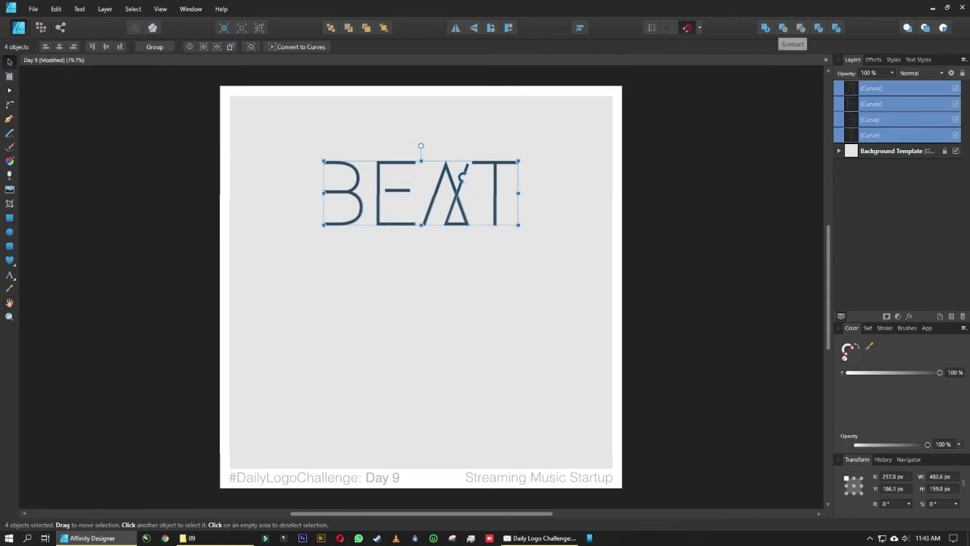
{"action": "left_click", "coordinate": [330, 28]}
{"action": "left_click", "coordinate": [579, 27]}
{"action": "left_click", "coordinate": [598, 110]}
{"action": "left_click", "coordinate": [592, 154]}
{"action": "key", "text": "ctrl+d"}
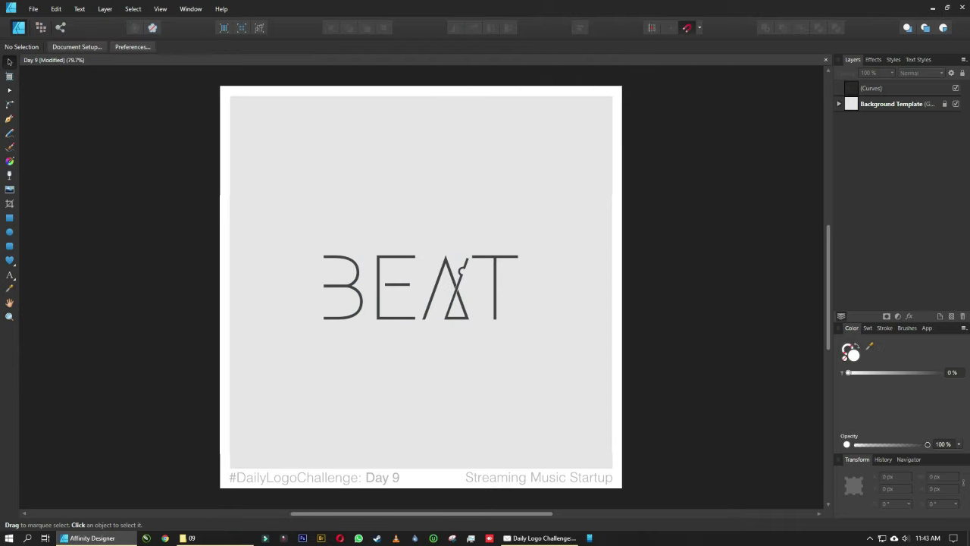